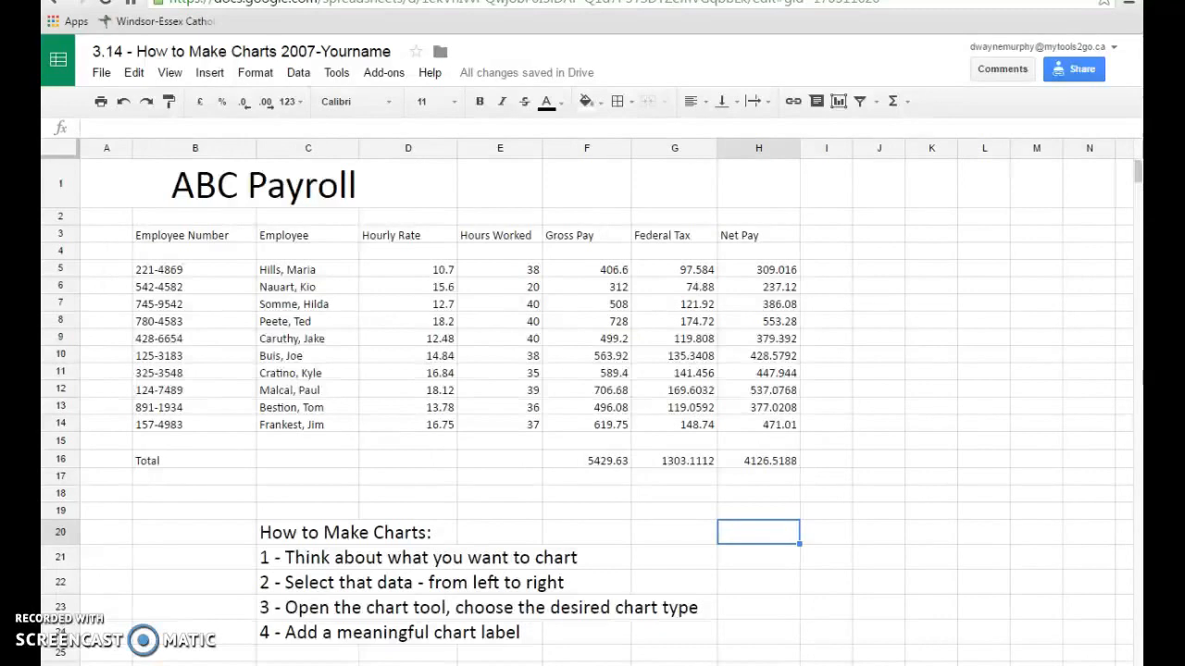
Step: Copy the Total cell's formatting onto the ABC Payroll title
left_click(153, 459)
left_click(168, 101)
left_click(225, 199)
left_click(220, 478)
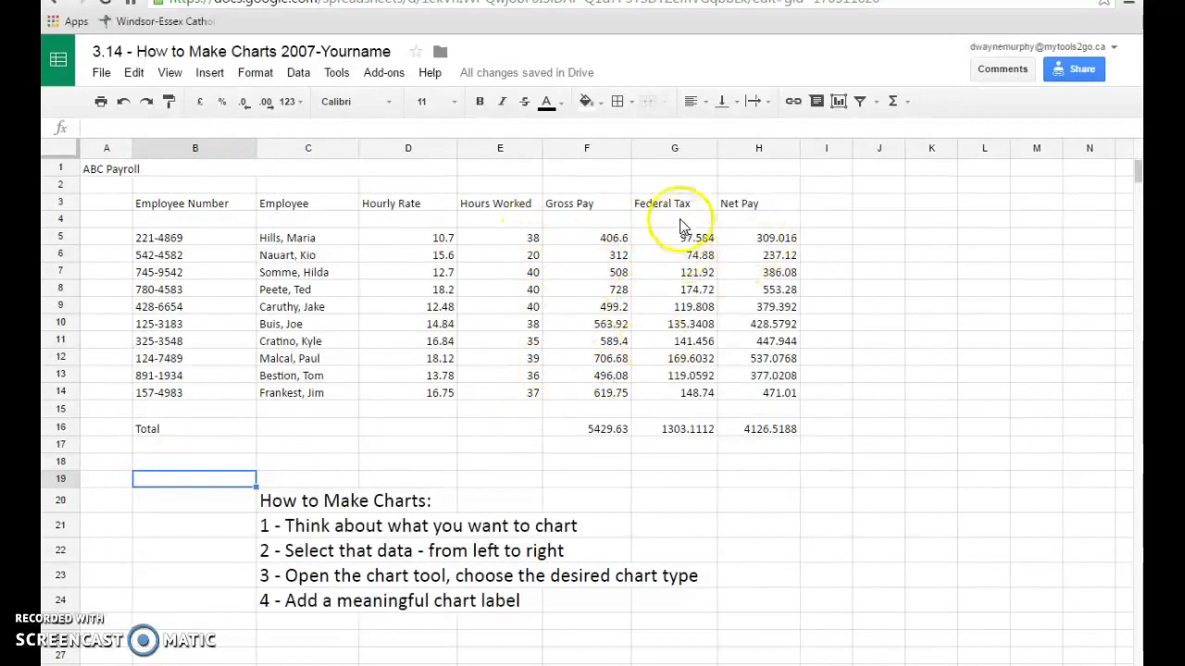
Step: Try the default currency format on the hourly rates in D5:D14, and undo it
left_click(699, 240)
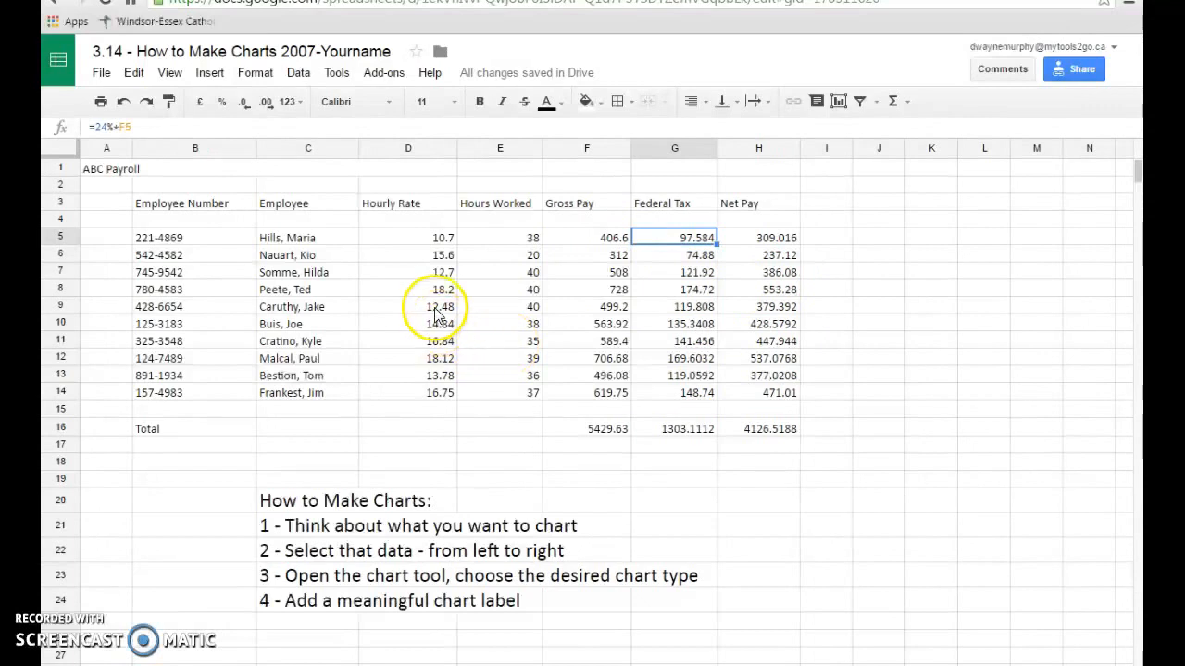
left_click_drag(442, 239, 412, 386)
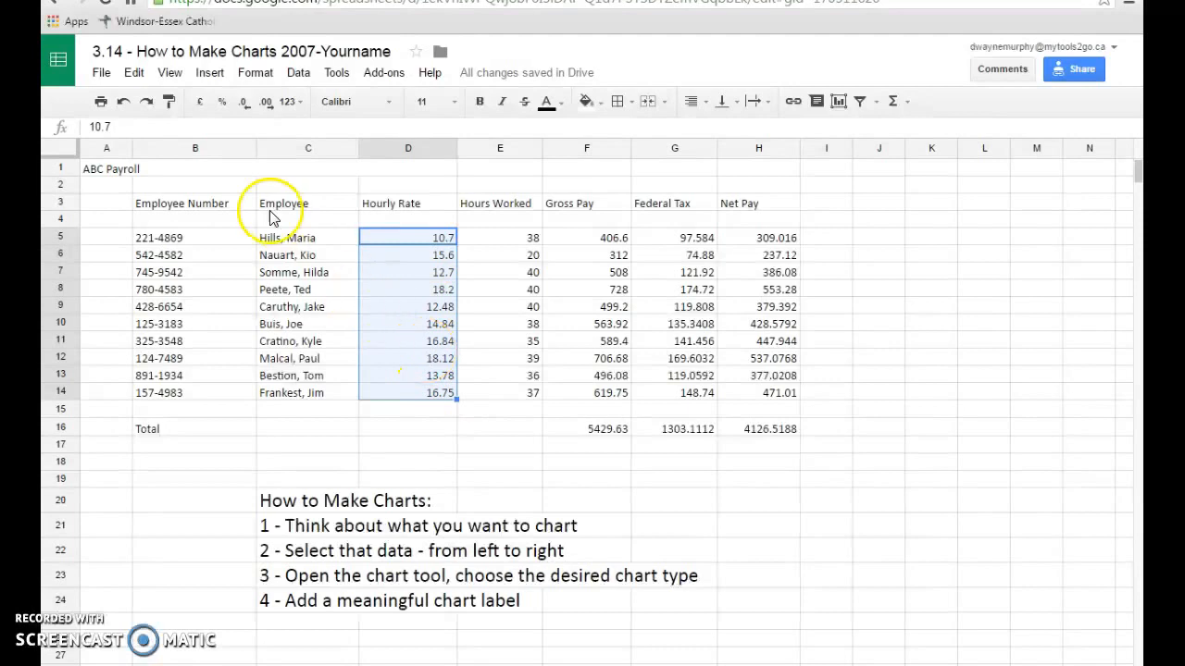
left_click(201, 102)
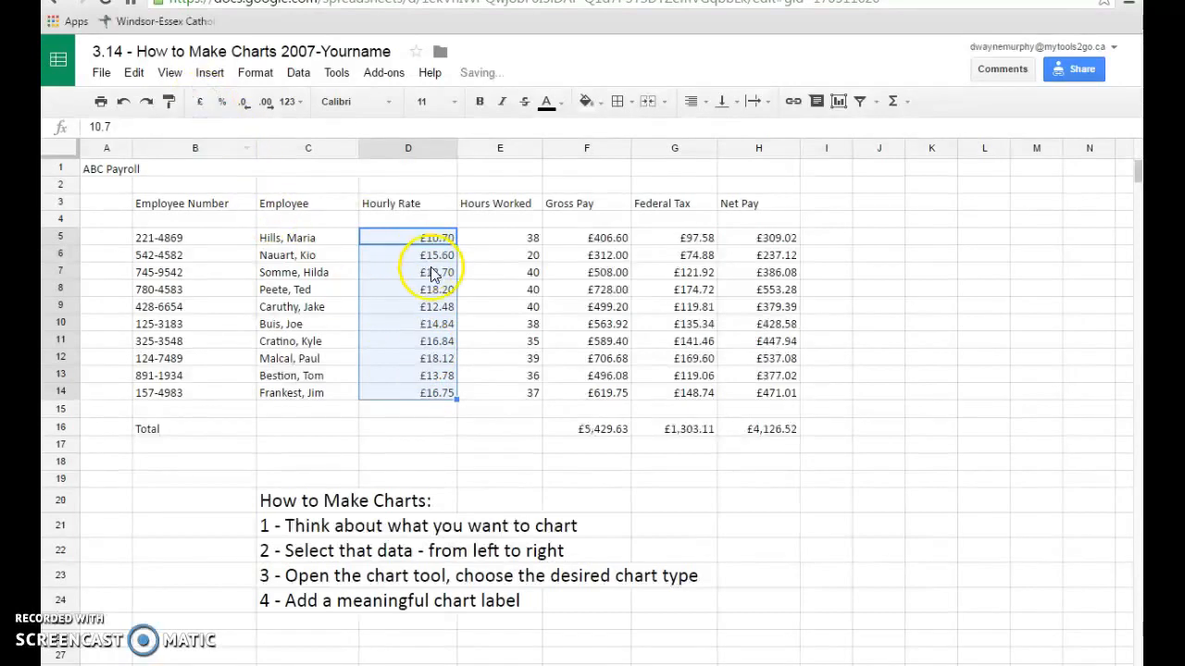
left_click(122, 104)
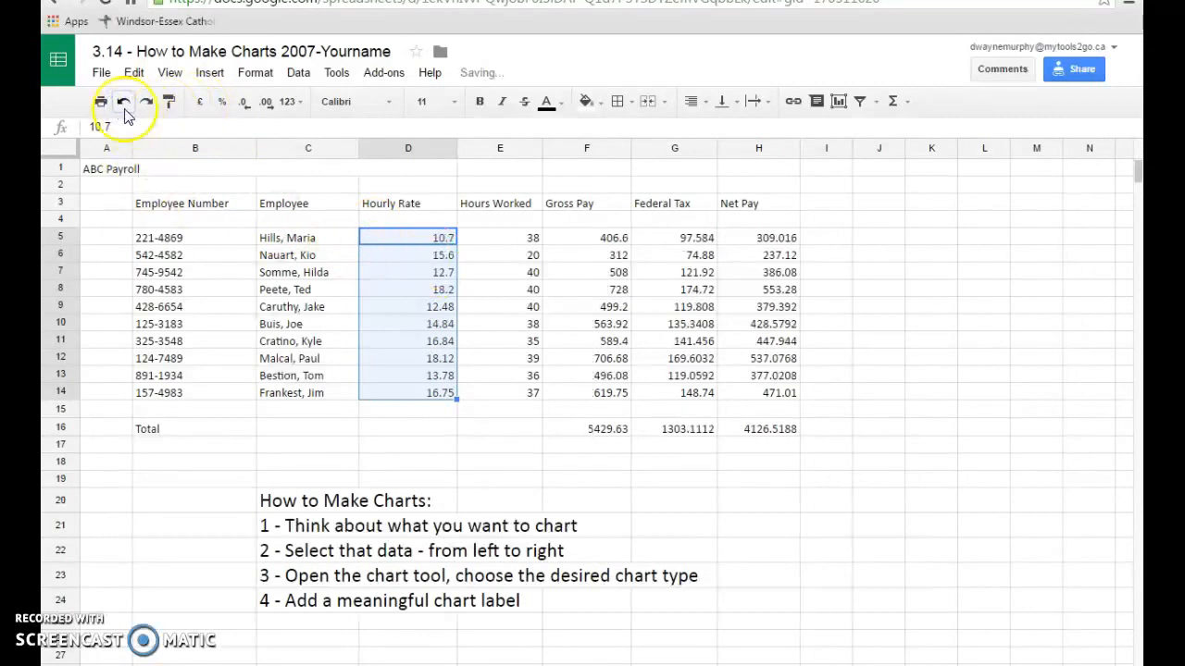
left_click(485, 326)
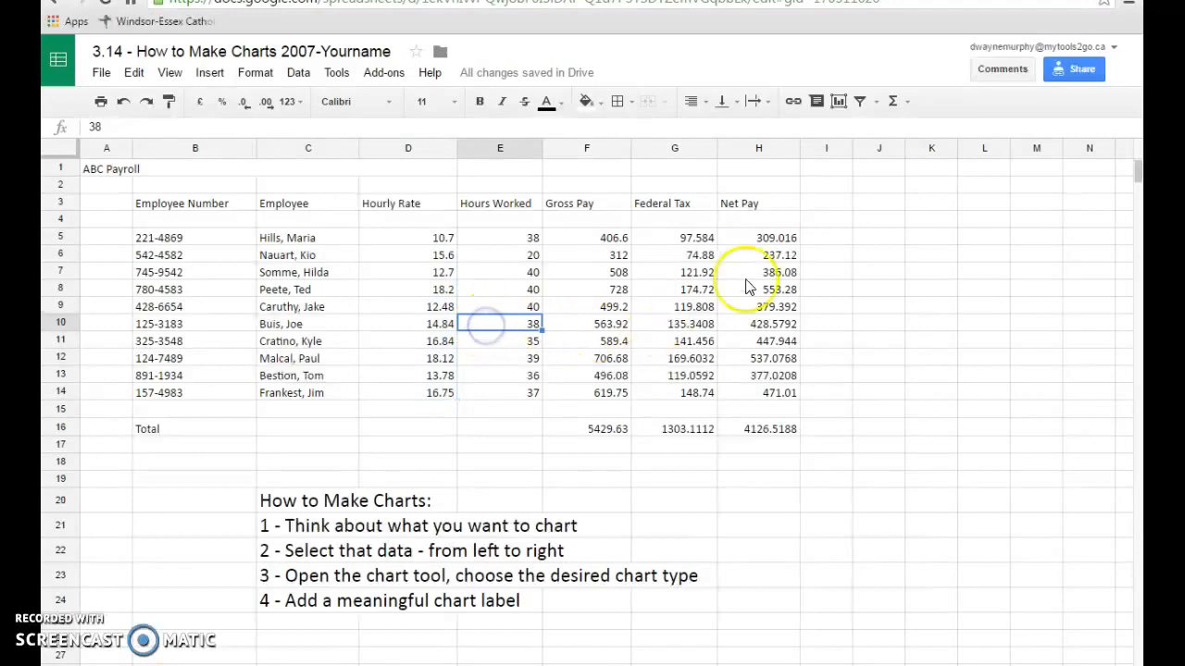
Step: Format the hourly rates in D5:D14 as Canadian Dollar
left_click_drag(433, 238, 423, 396)
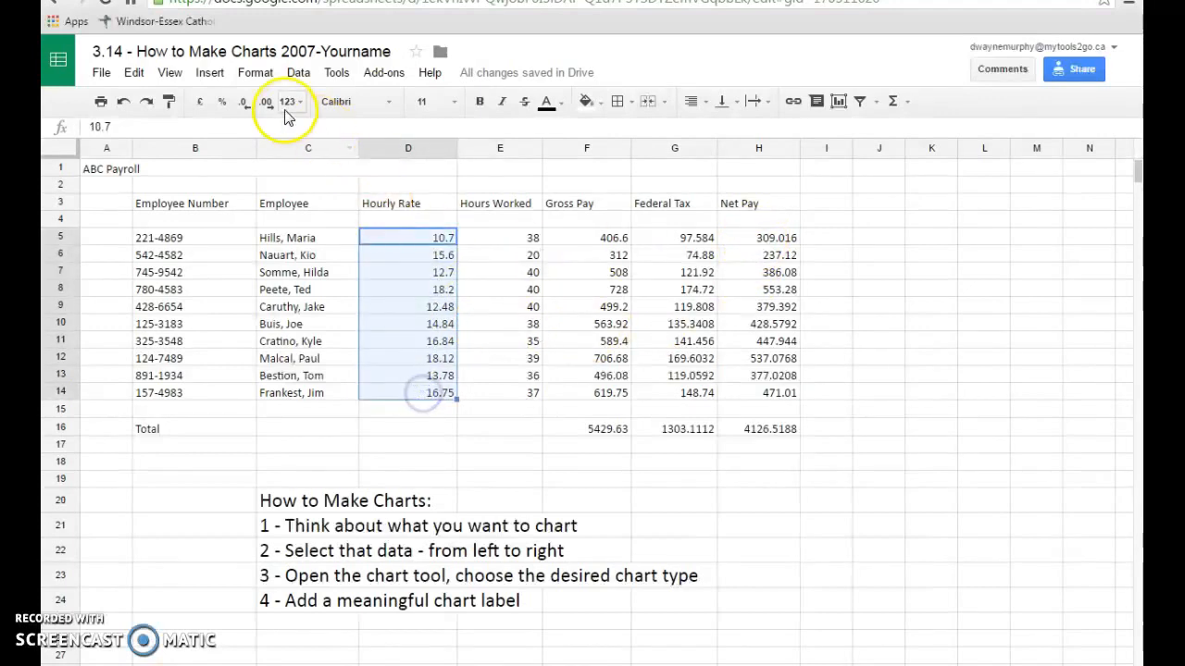
left_click(296, 102)
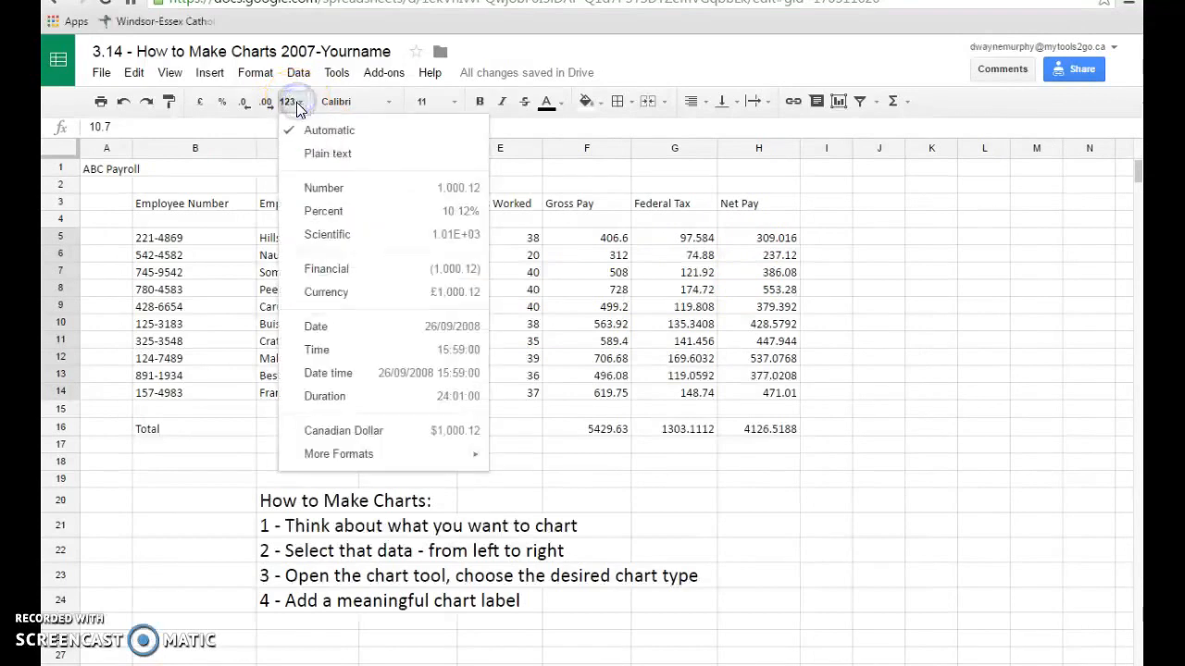
left_click(340, 436)
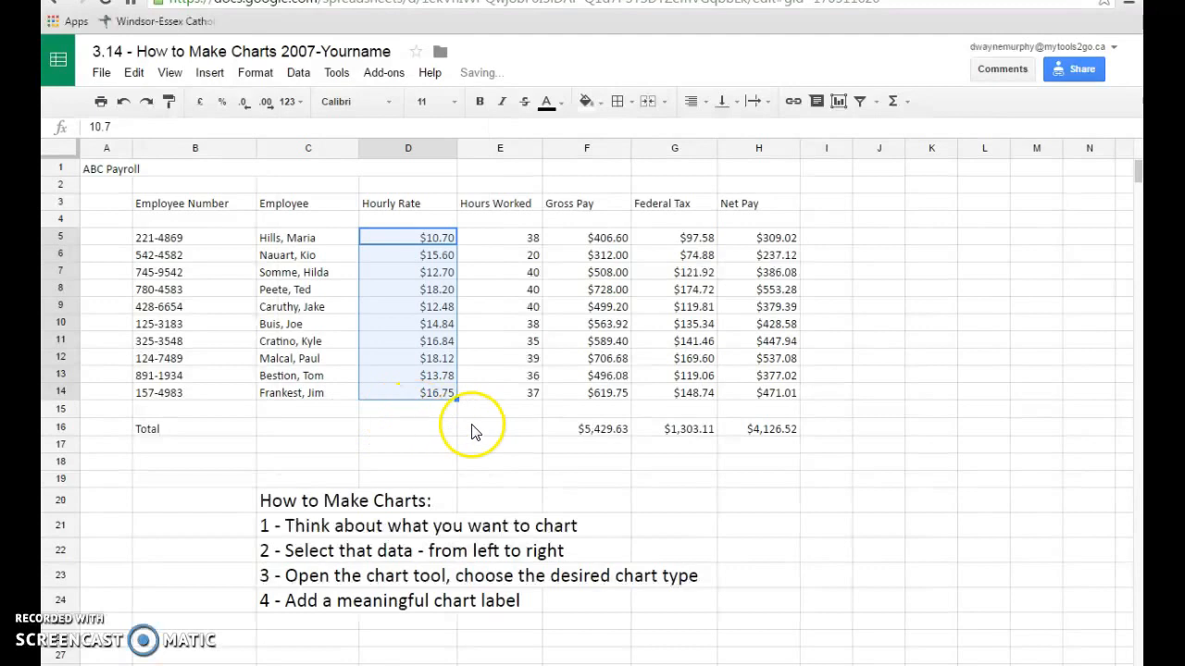
left_click(470, 432)
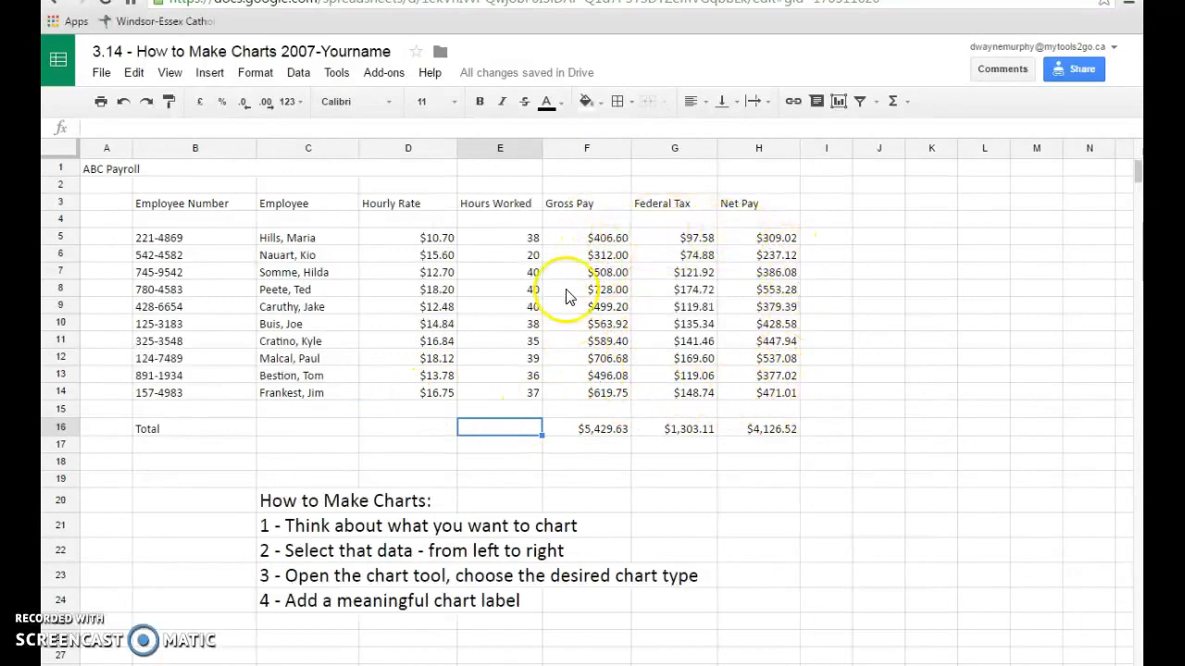
Step: Format the Gross Pay, Federal Tax and Net Pay values in F5:H14 as Canadian Dollar
left_click_drag(574, 243, 762, 393)
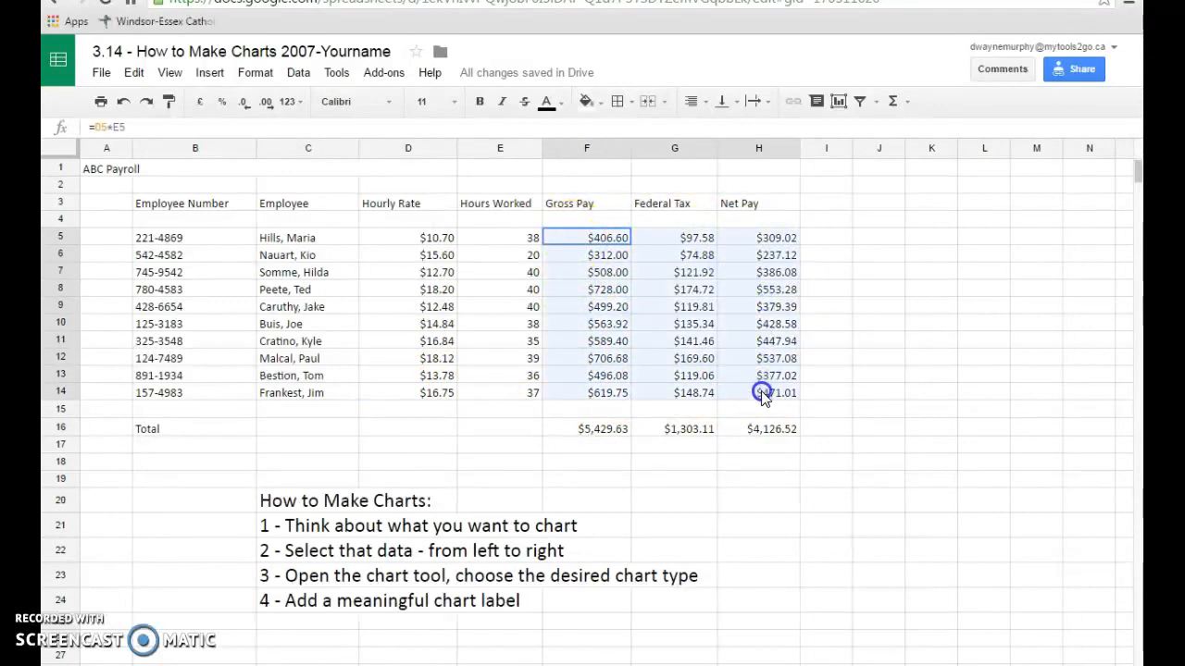
left_click(295, 107)
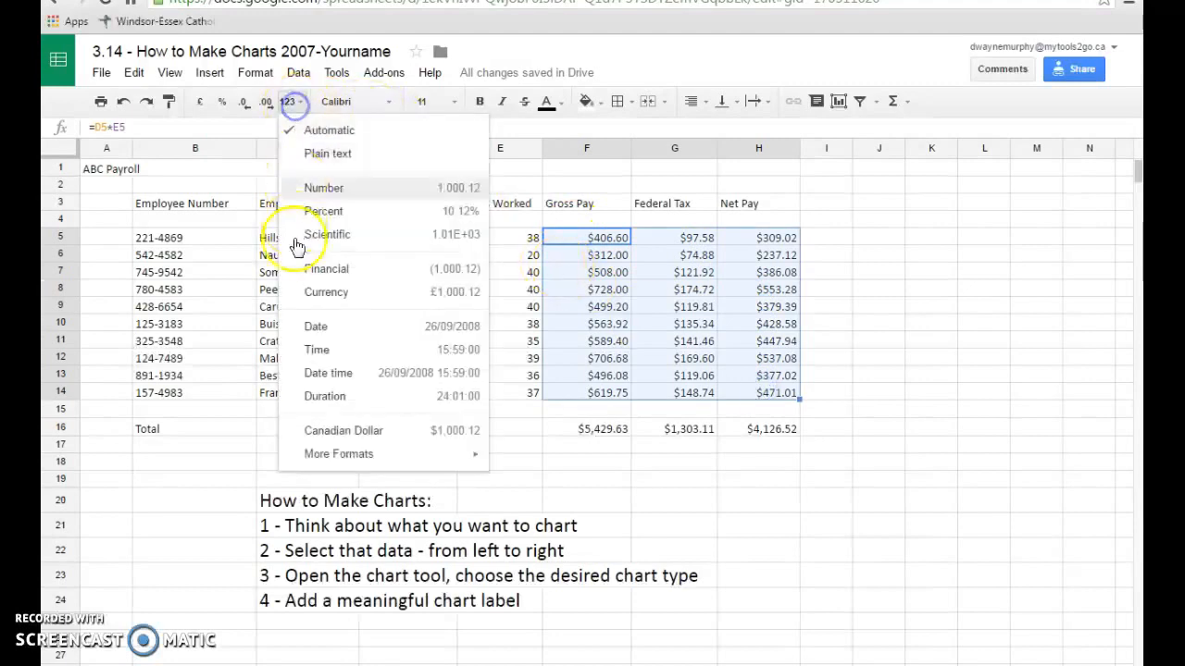
left_click(321, 427)
left_click(753, 468)
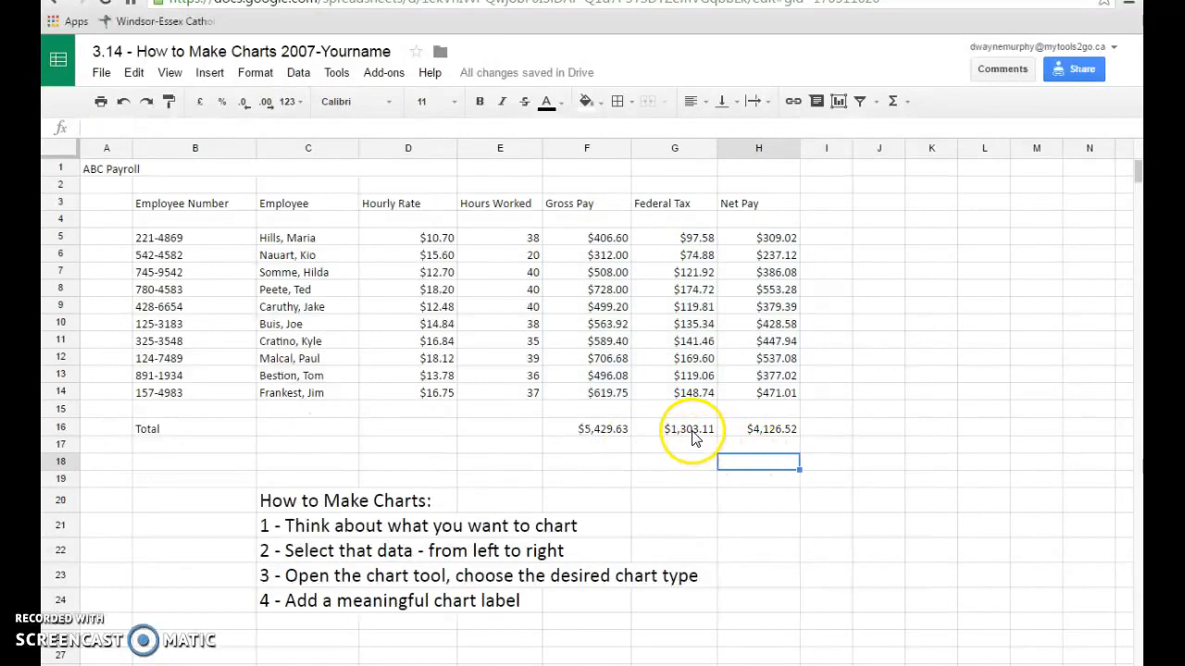
Step: Go through the Hours Worked values cell by cell to examine their alignment
left_click_drag(506, 244, 508, 398)
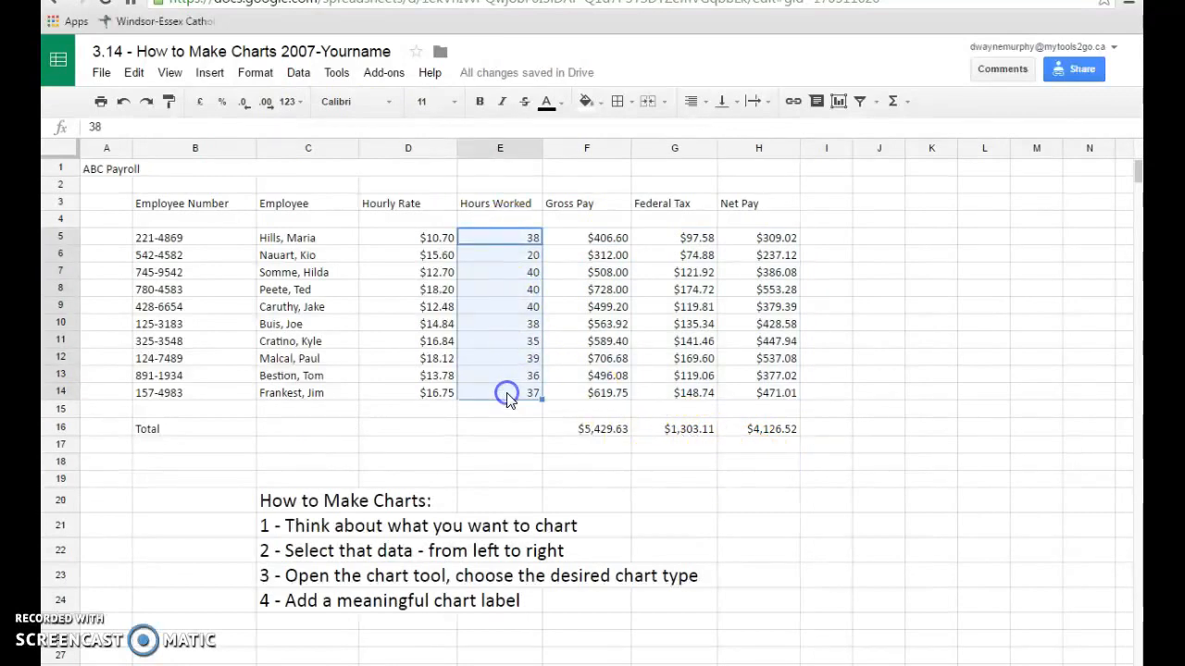
left_click(525, 250)
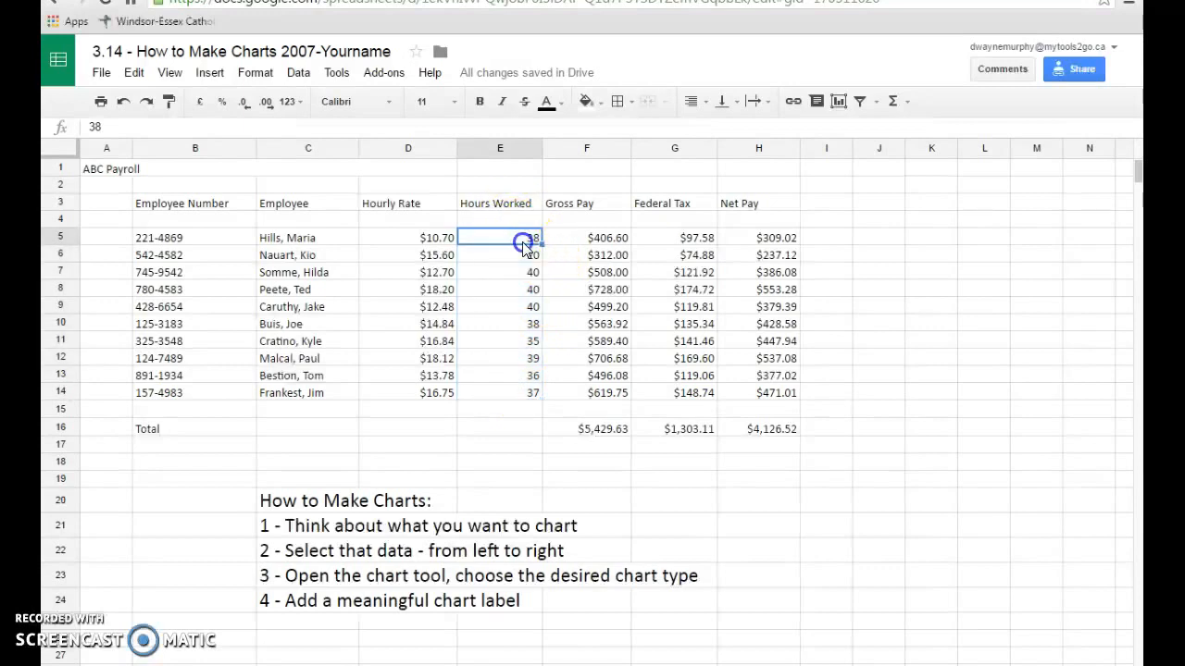
left_click(523, 257)
left_click(521, 273)
left_click(520, 289)
left_click(517, 307)
left_click(513, 326)
left_click(513, 353)
Step: Center the Hours Worked values in E5:E14 horizontally
left_click_drag(509, 239, 507, 392)
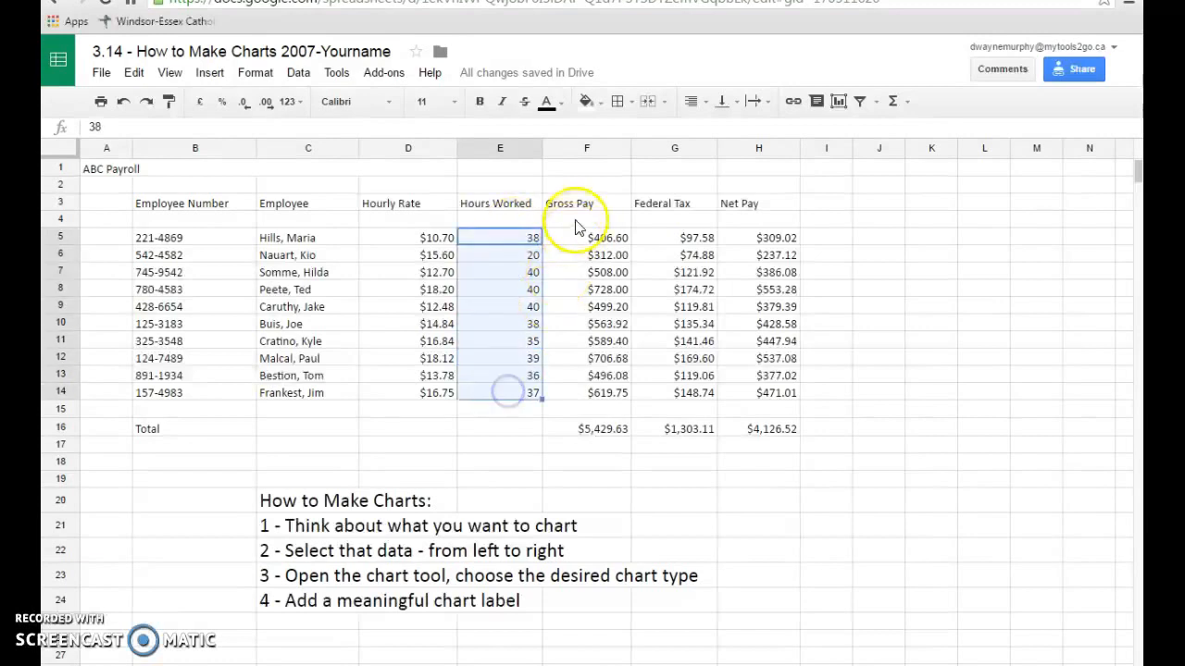
left_click(705, 103)
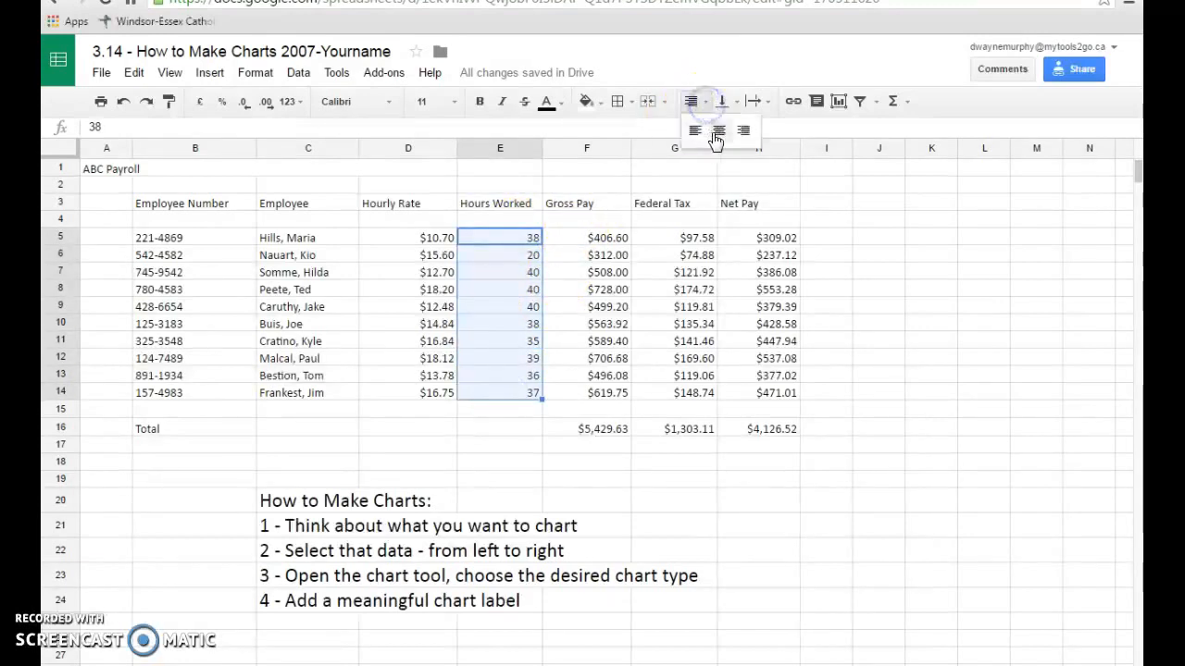
left_click(715, 132)
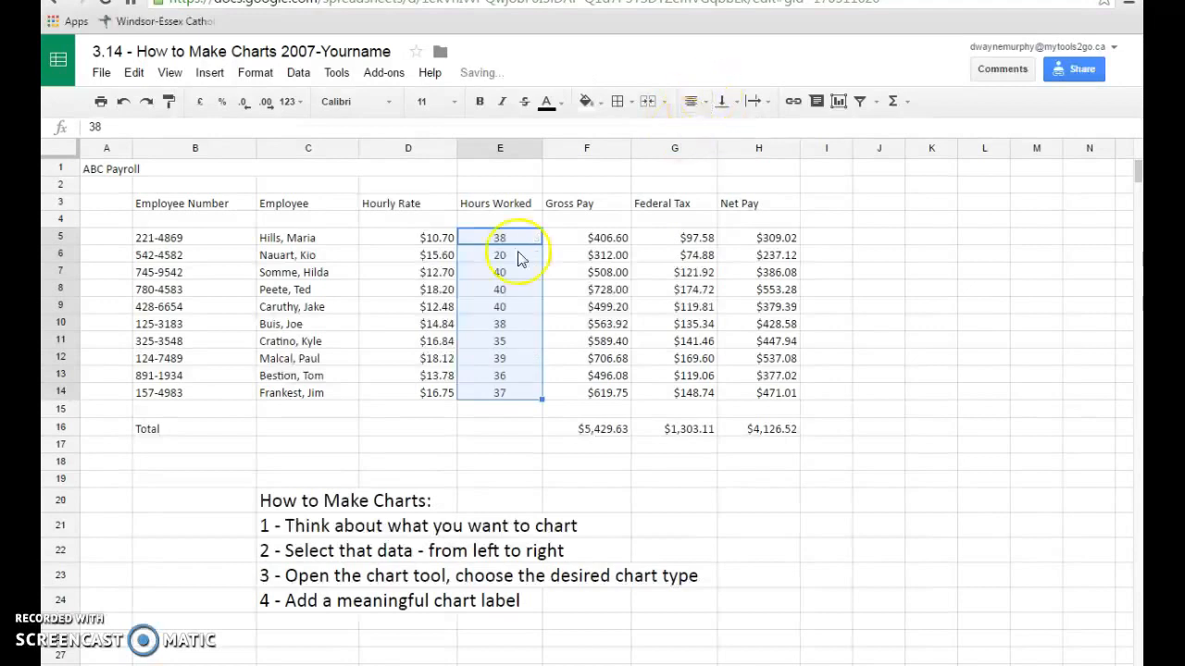
left_click(509, 448)
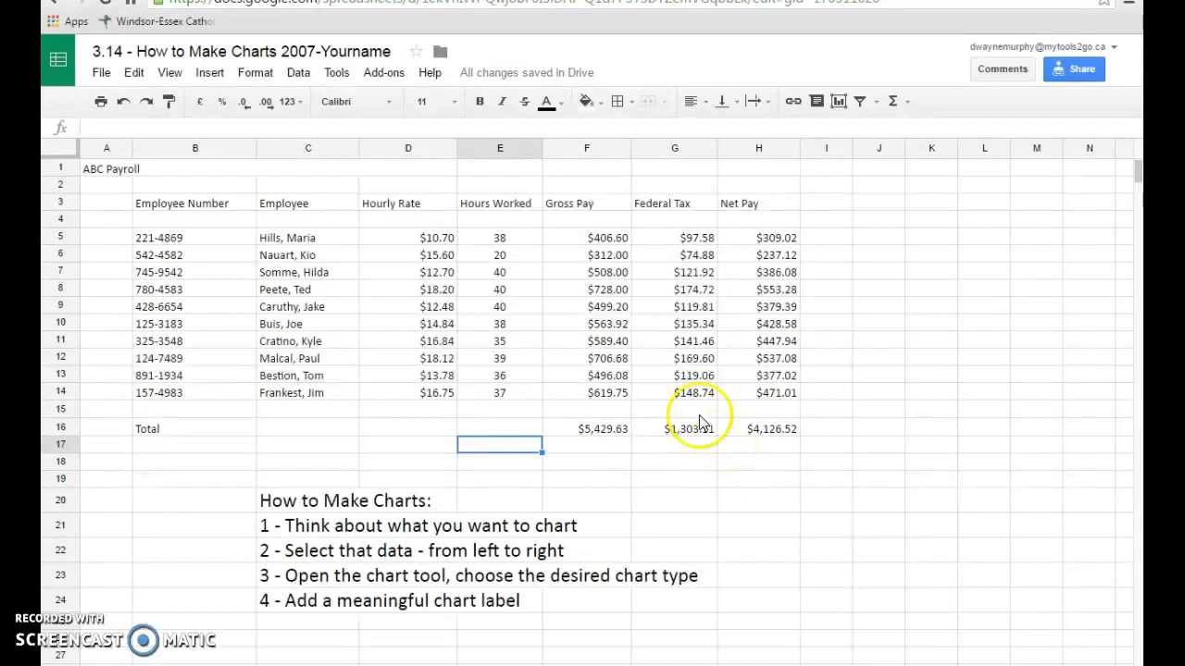
Step: Make the column headings in B3:H3 bold, size 12 and horizontally centered
left_click_drag(148, 203, 750, 211)
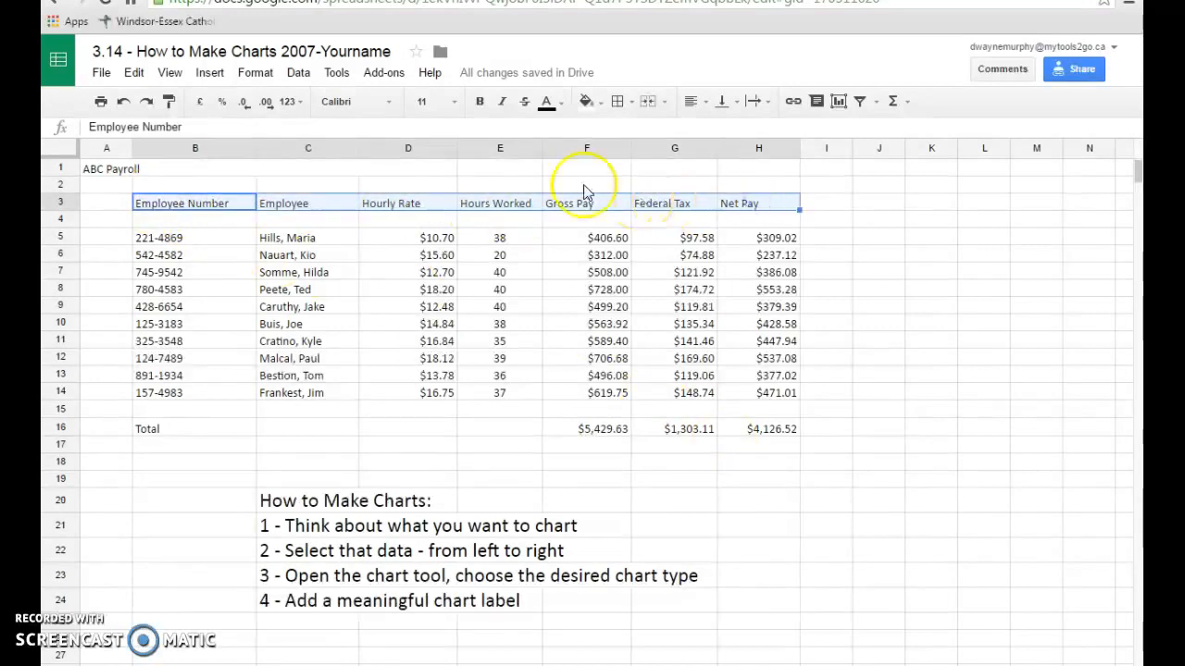
left_click(480, 101)
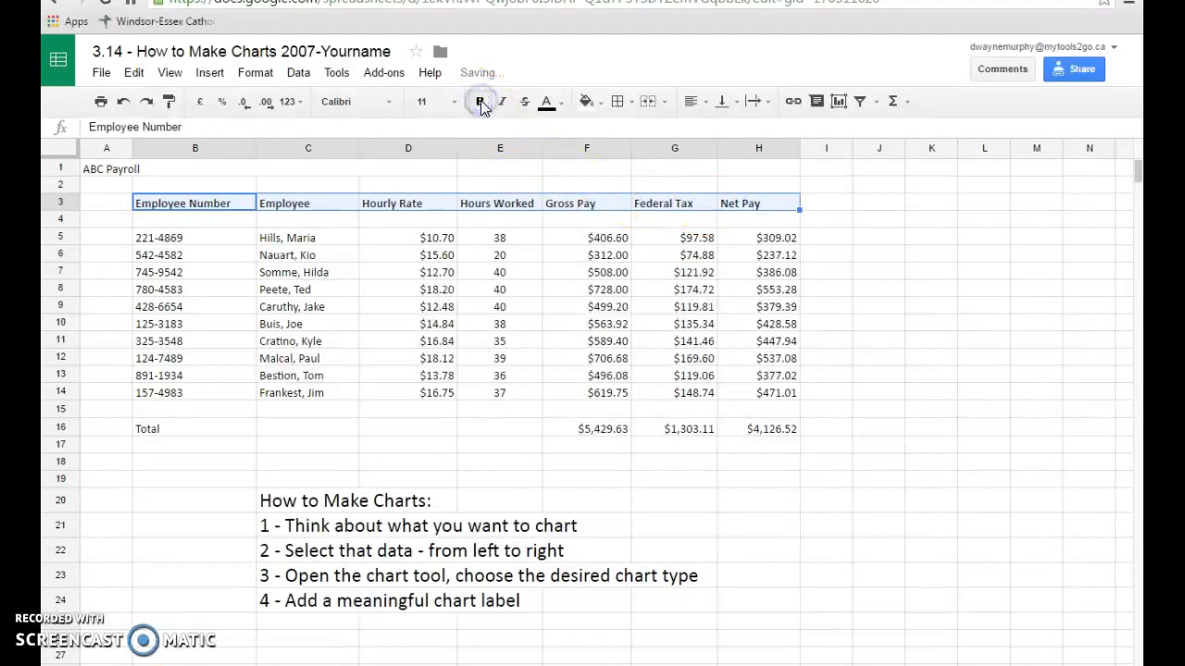
left_click(458, 105)
left_click(428, 268)
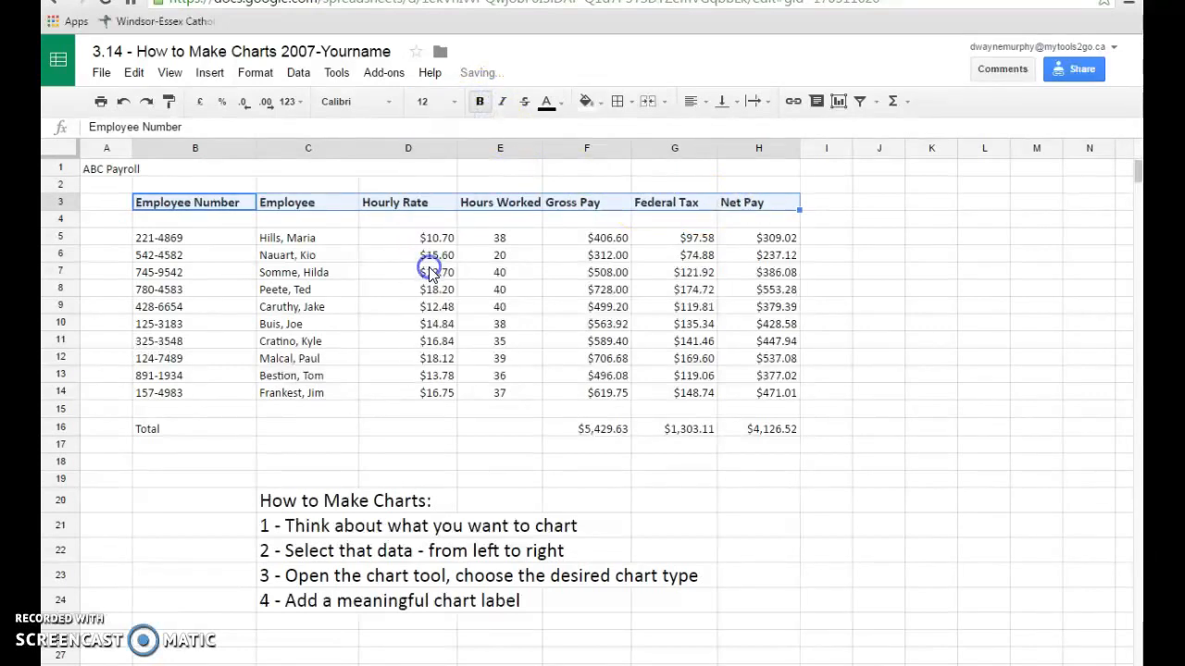
left_click(698, 102)
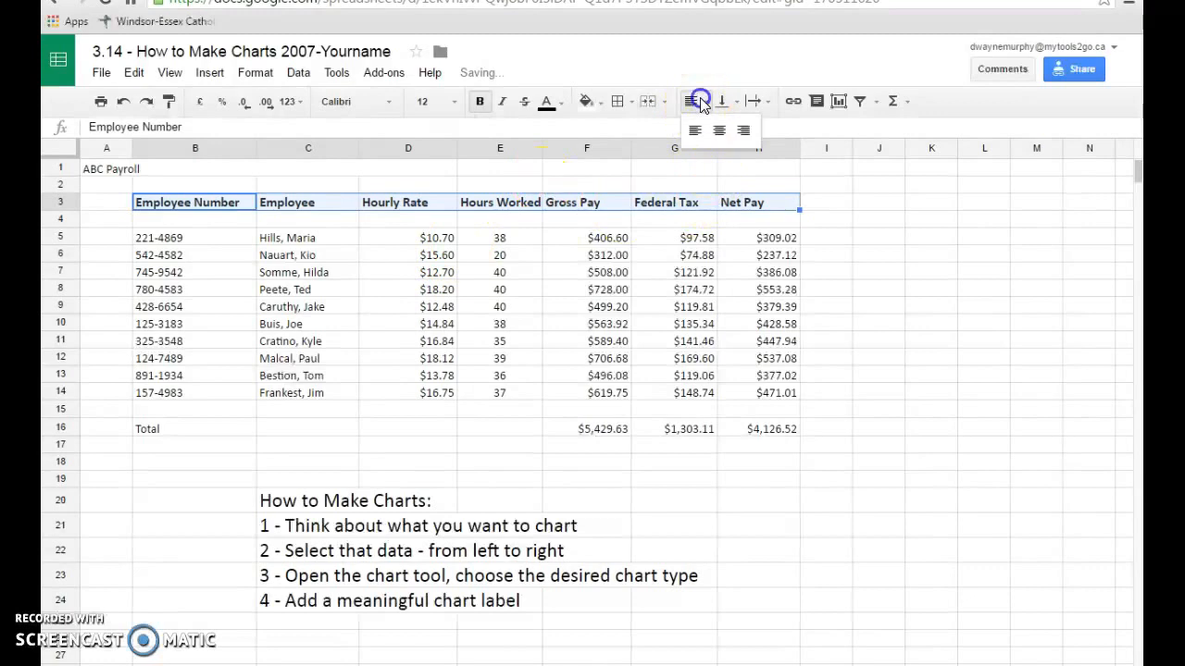
left_click(717, 132)
left_click(896, 305)
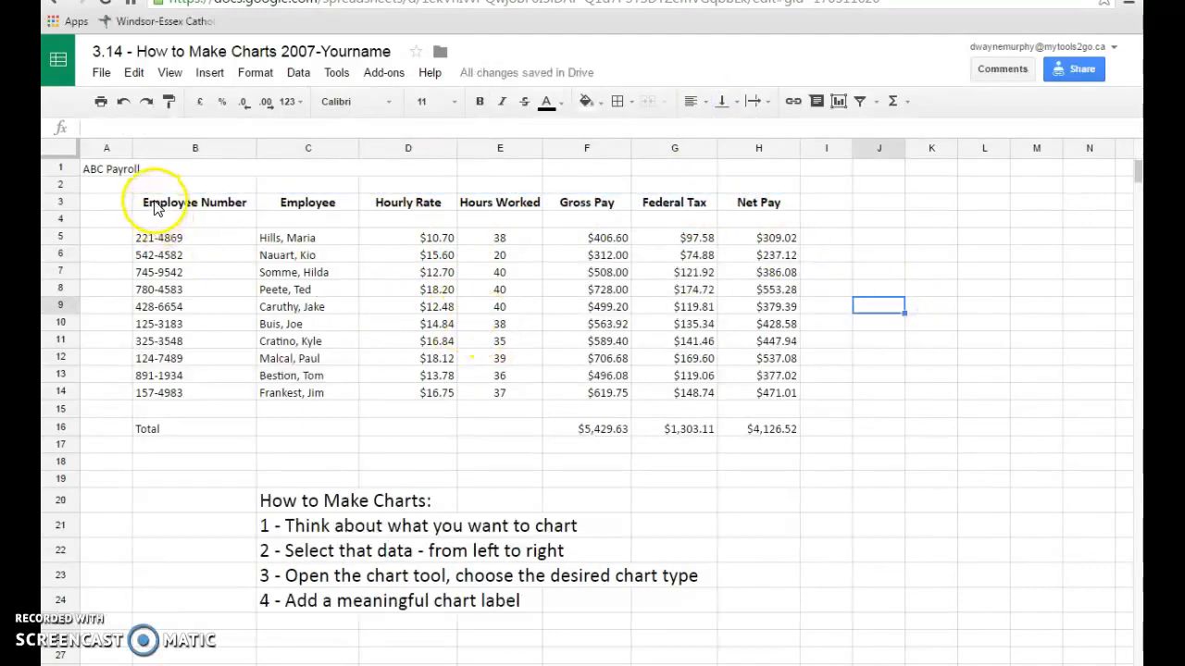
Step: Apply all borders to the payroll table from the headings to the Total row, B3:H16
left_click_drag(144, 207, 769, 437)
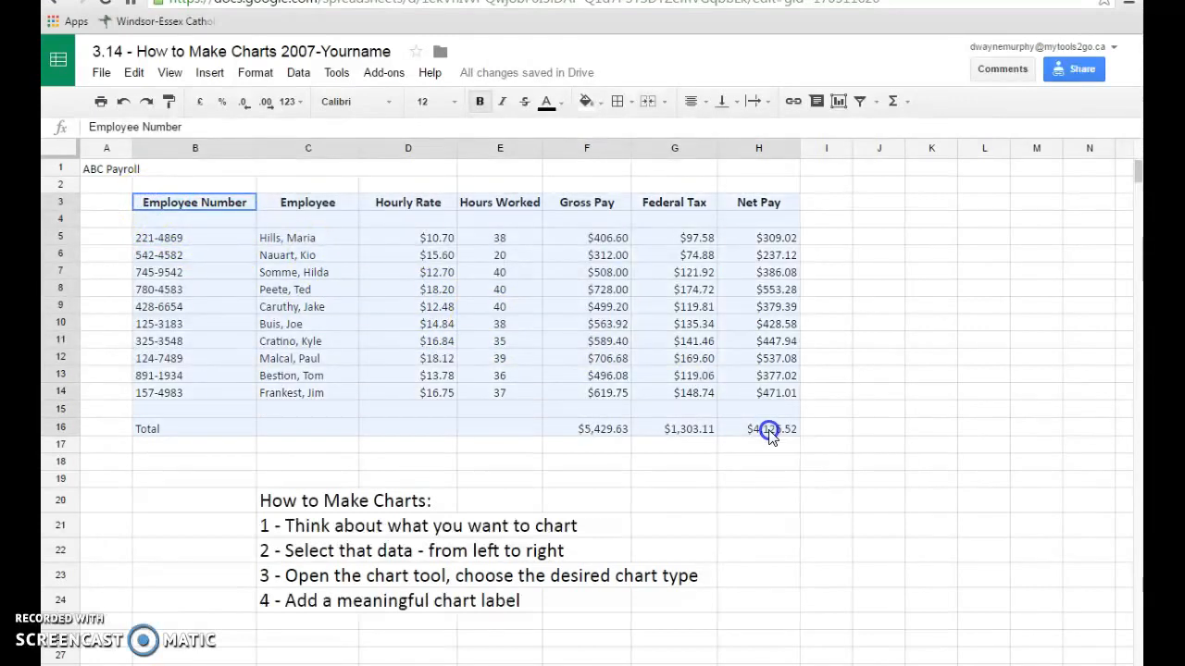
left_click(798, 471)
left_click_drag(162, 200, 755, 427)
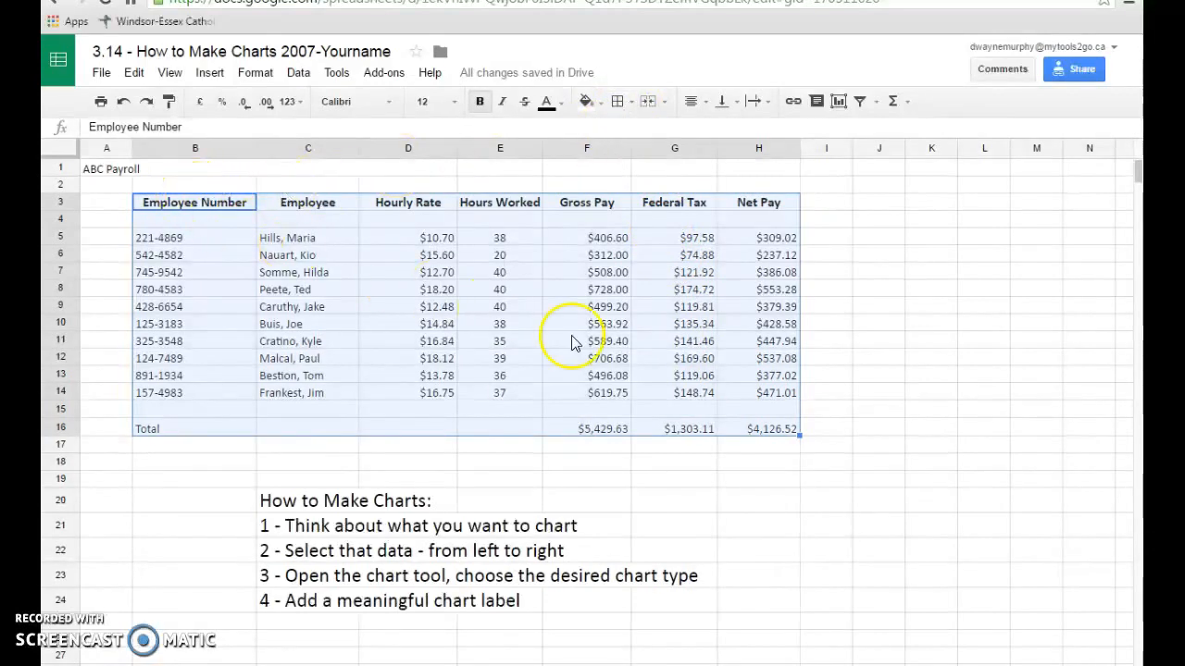
left_click(631, 104)
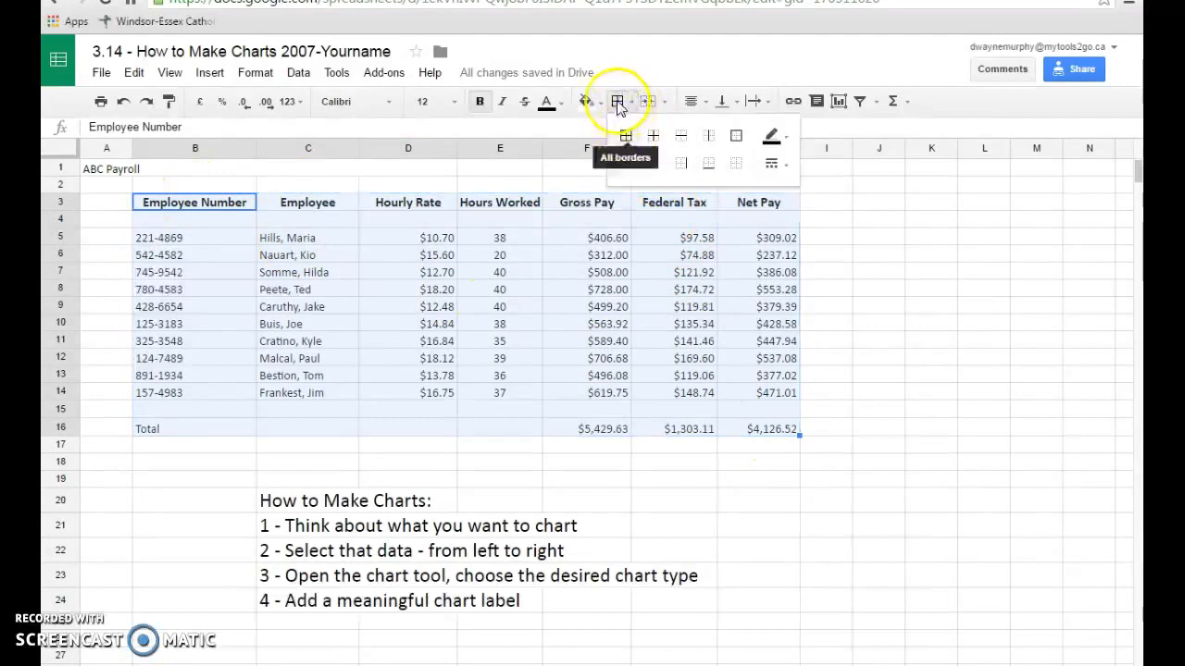
left_click(626, 138)
left_click(617, 103)
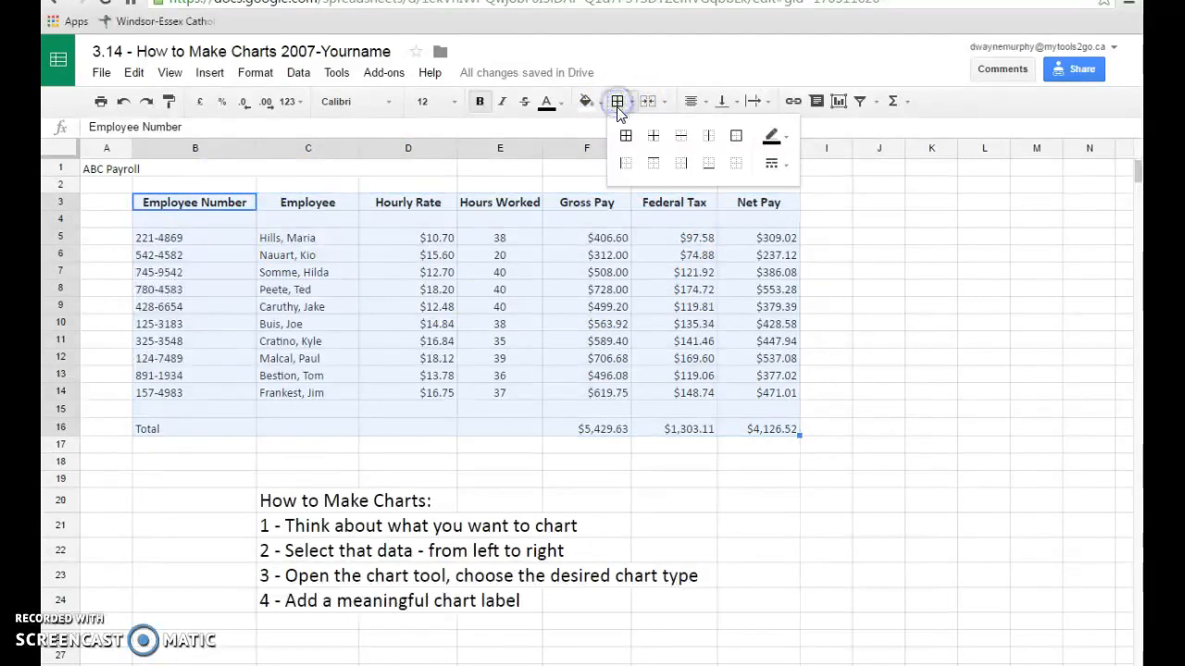
left_click(627, 139)
left_click(867, 407)
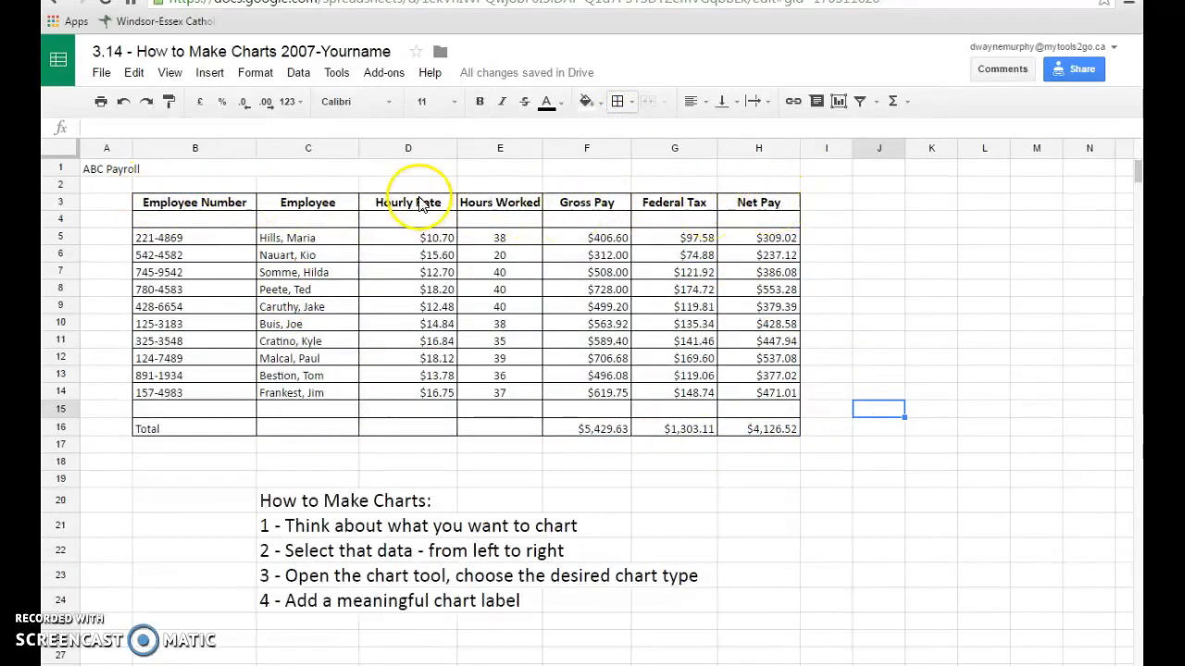
Step: Fill the column headings in B3:H3 with light green
left_click_drag(180, 206, 757, 195)
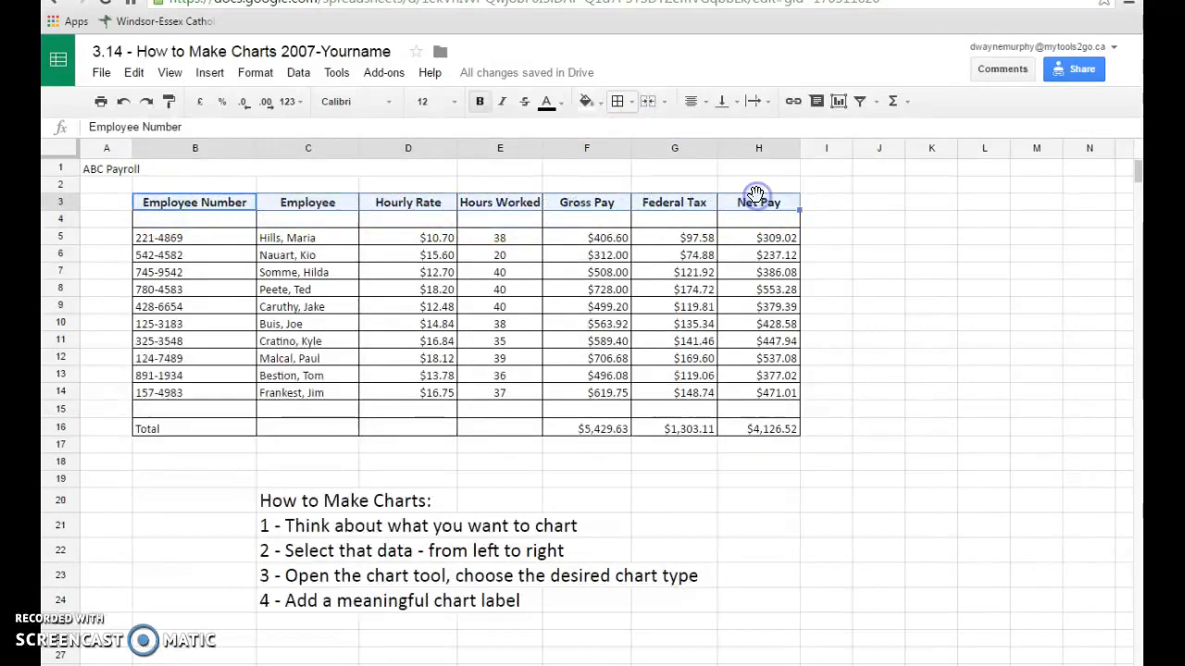
left_click(597, 102)
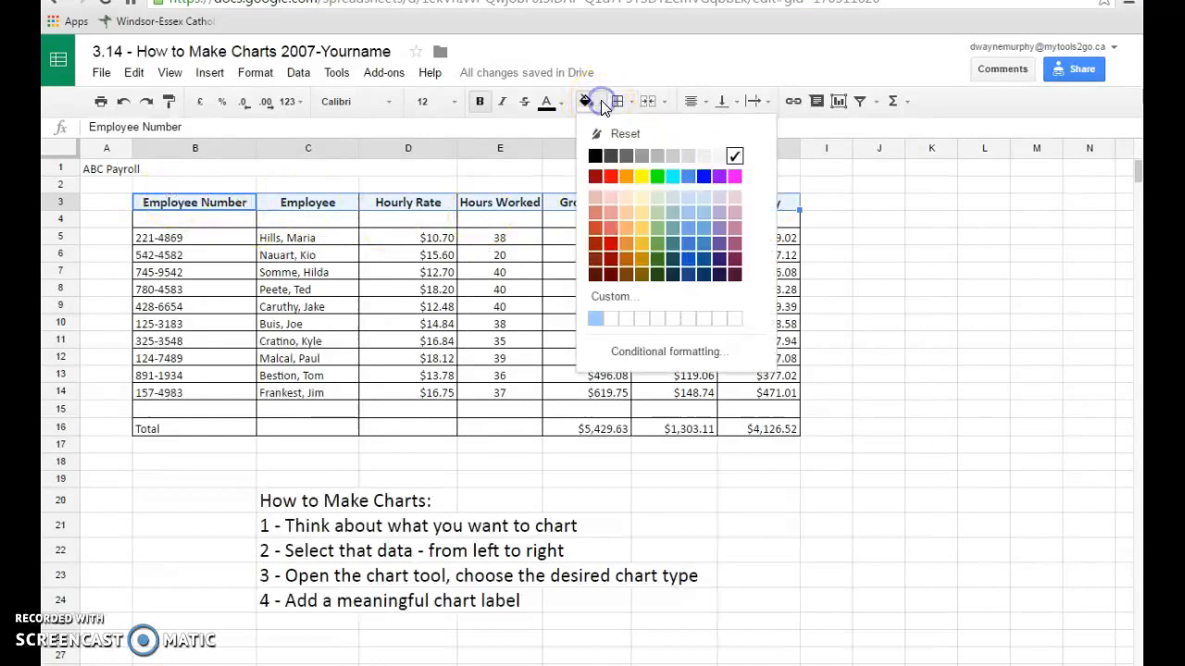
left_click(659, 201)
left_click(845, 256)
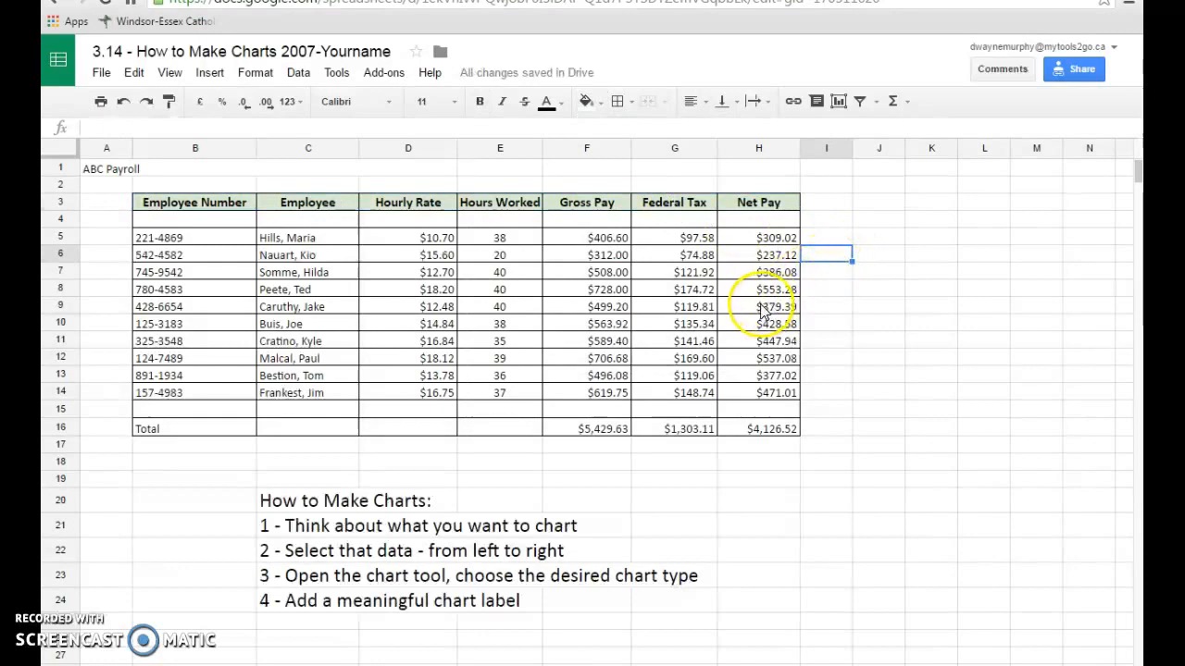
Step: Make the Total row in B16:H16 bold
left_click_drag(153, 428, 780, 432)
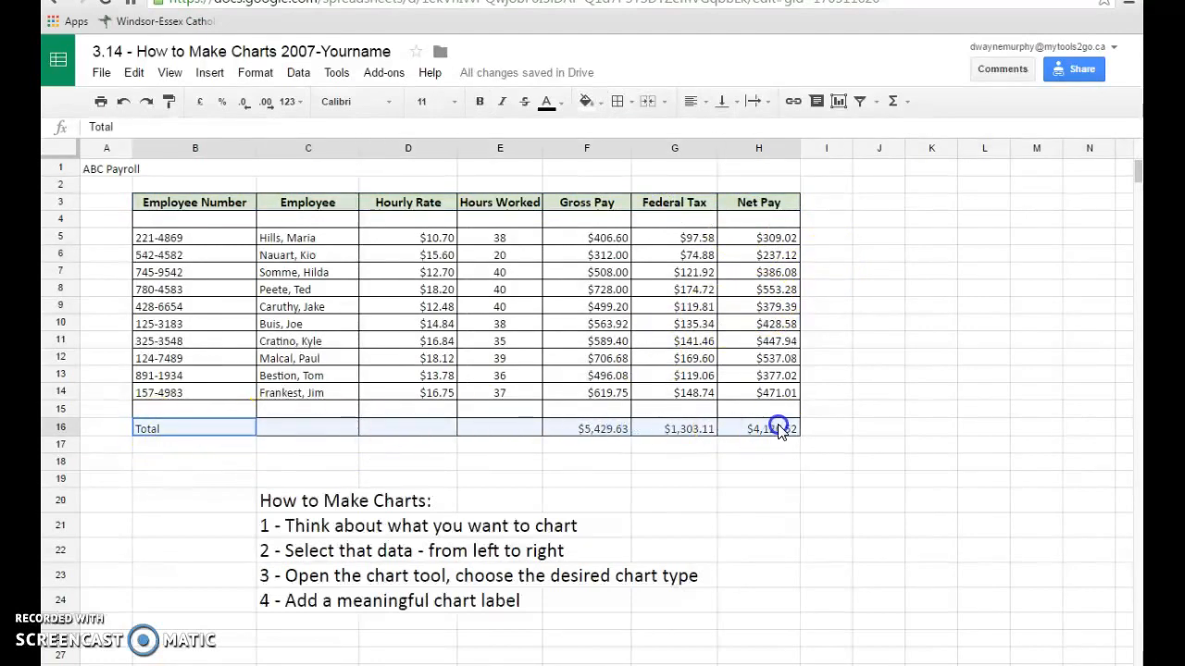
left_click(480, 101)
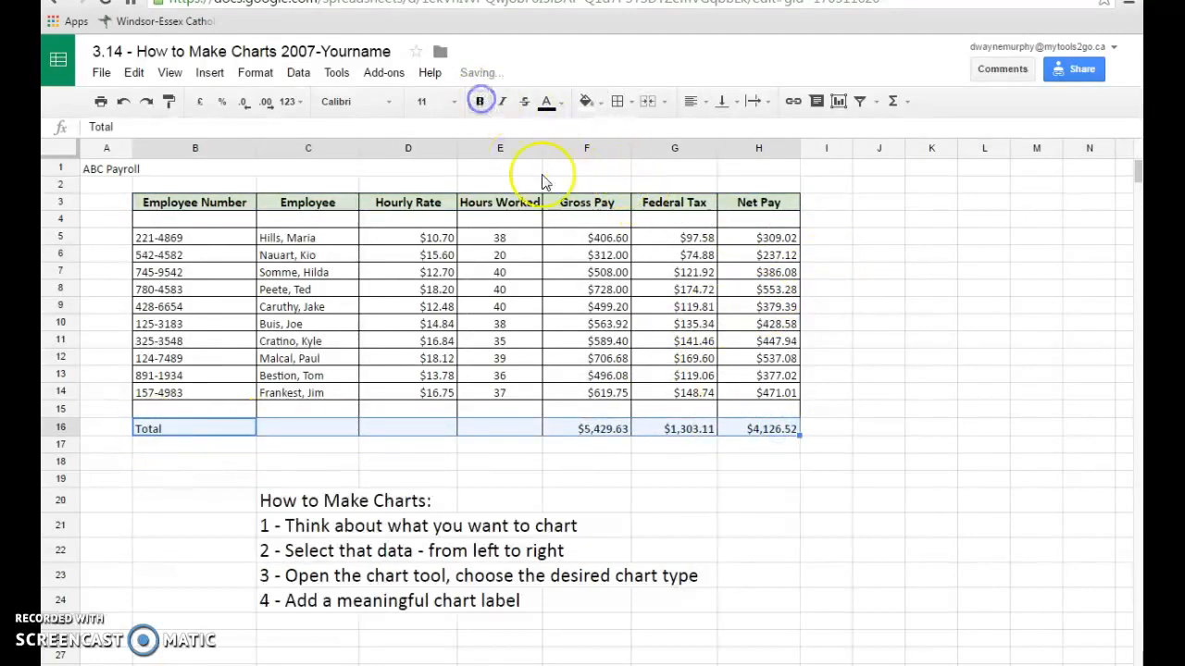
left_click(886, 313)
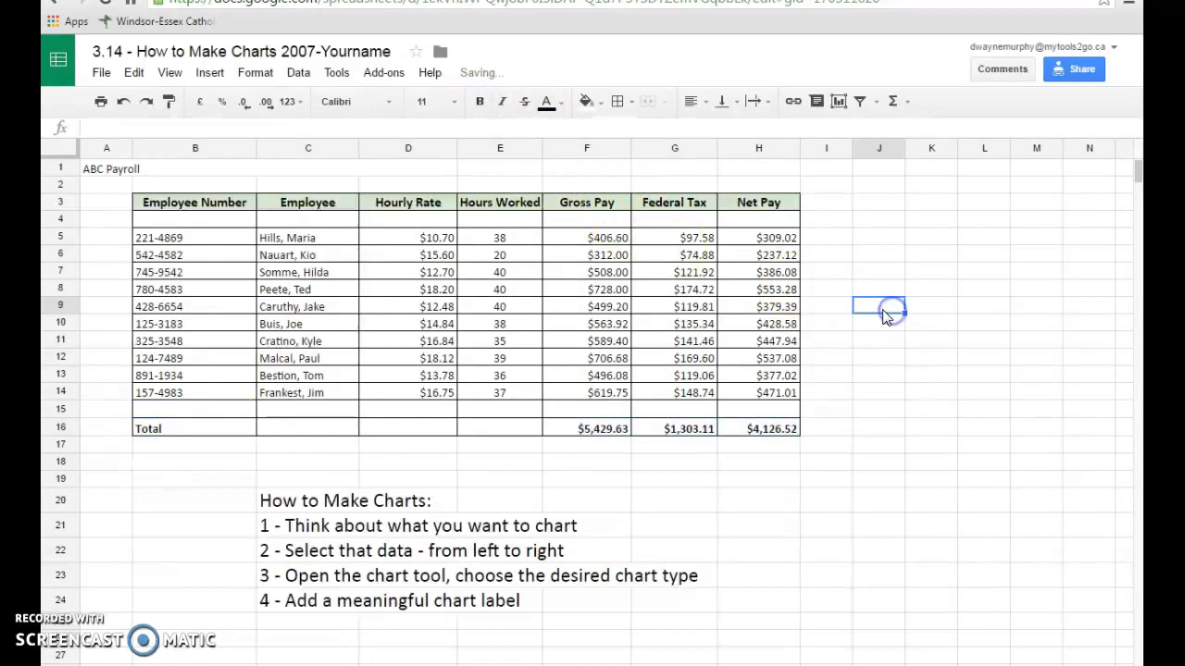
Step: Set the ABC Payroll title in row 1 to font size 36
left_click(120, 173)
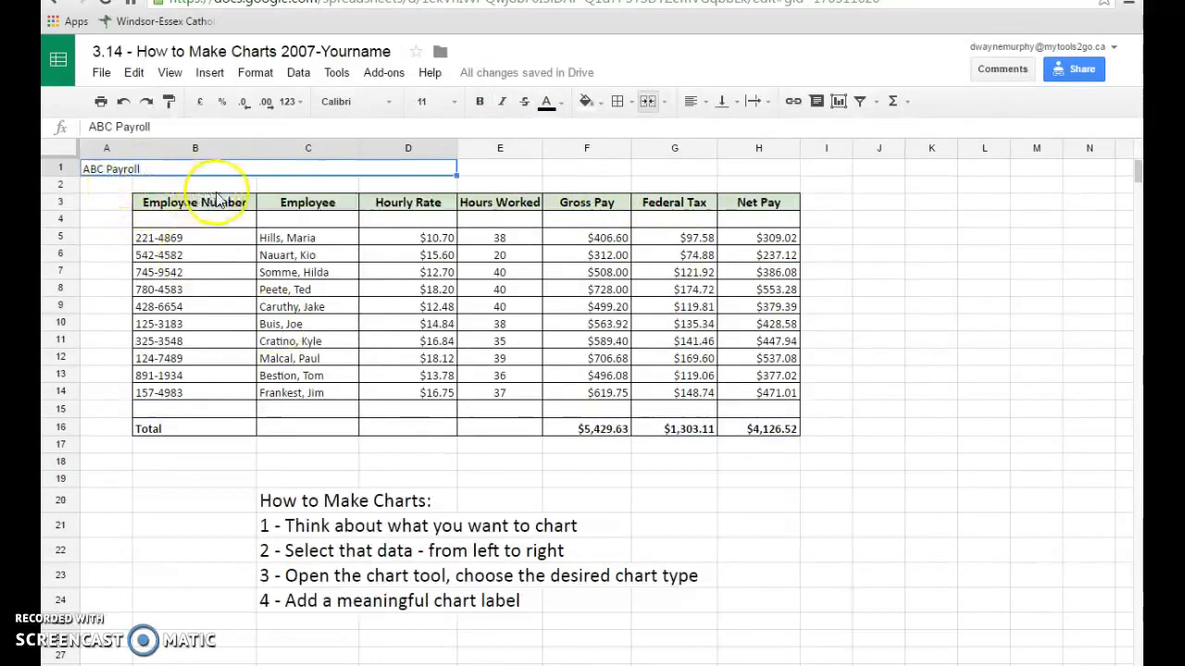
left_click(453, 101)
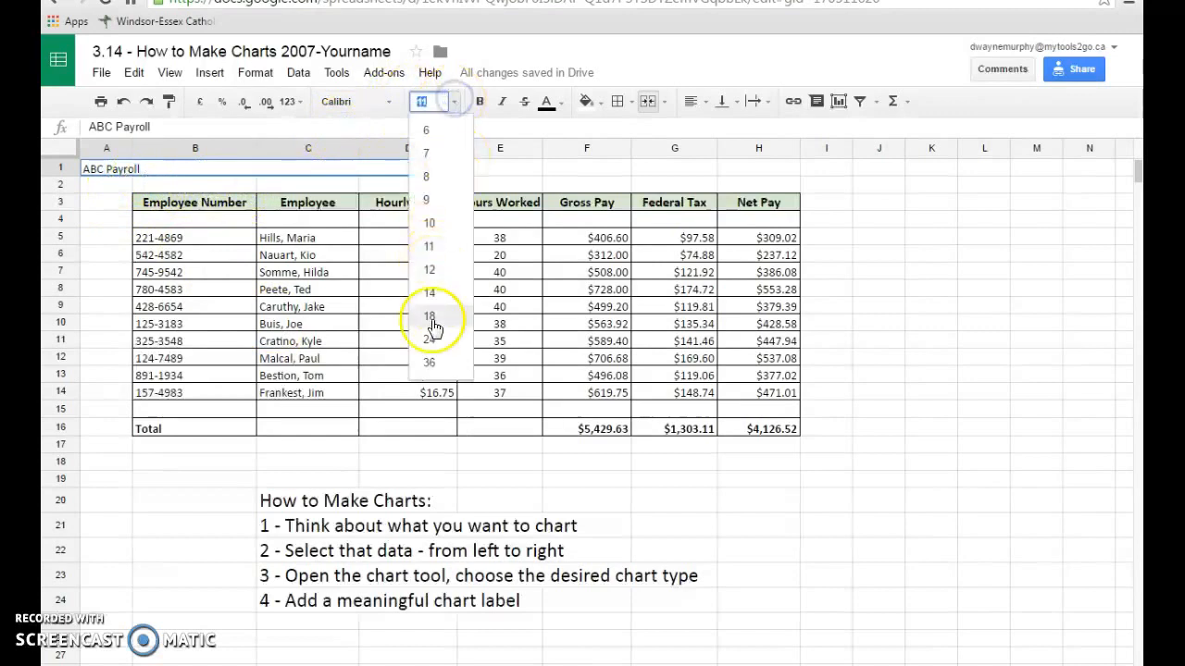
left_click(430, 361)
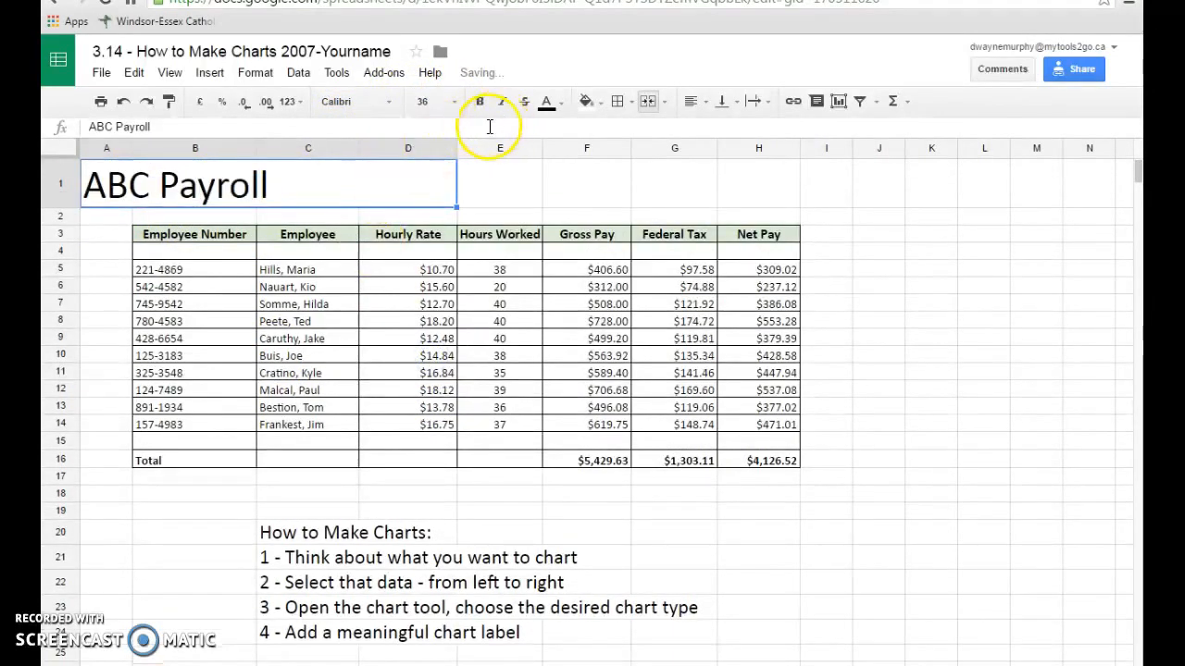
Step: Merge the ABC Payroll title cells across A1:H1 and center the title horizontally
left_click_drag(753, 177, 238, 169)
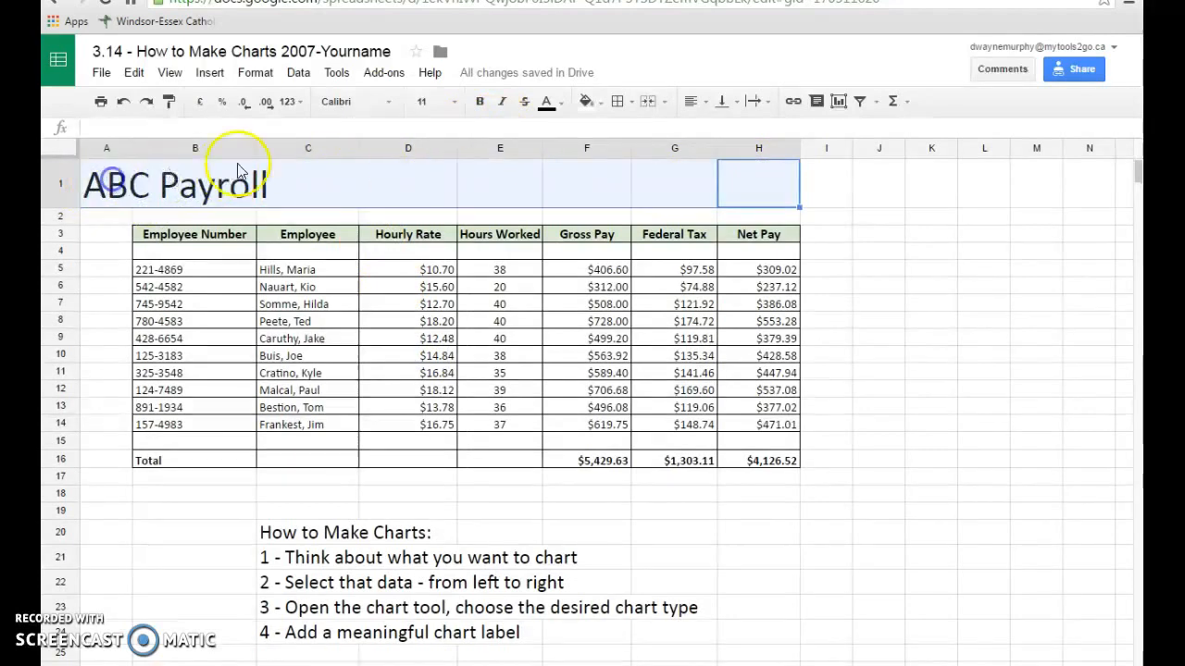
left_click(651, 103)
left_click(692, 101)
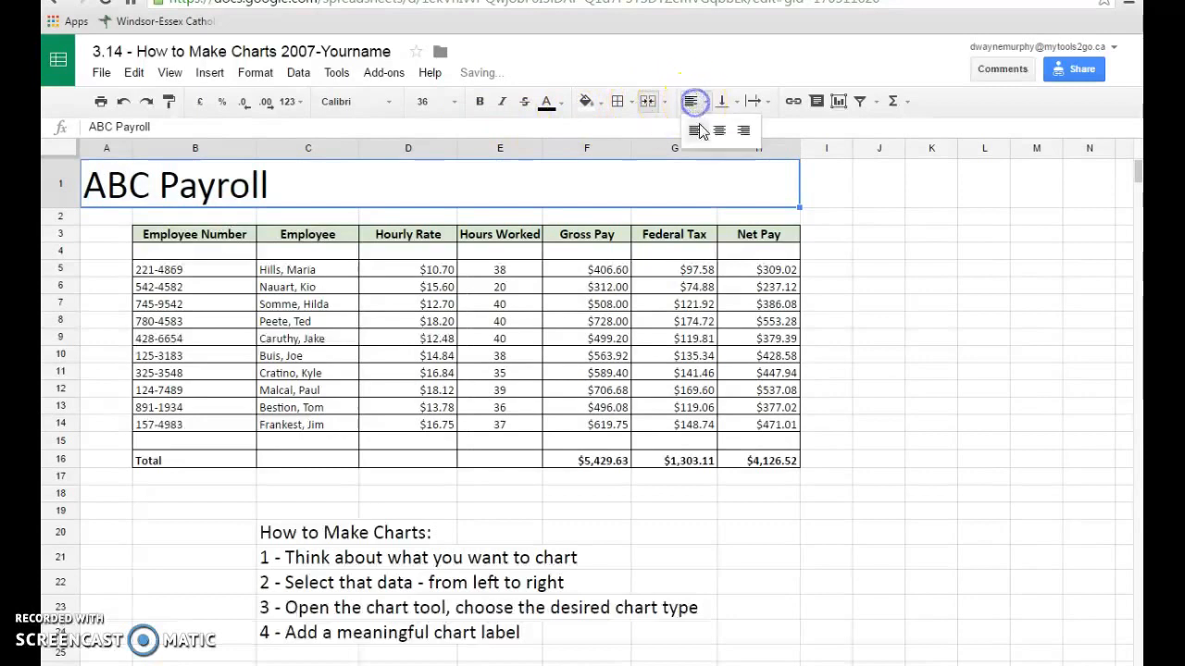
left_click(720, 130)
left_click(842, 253)
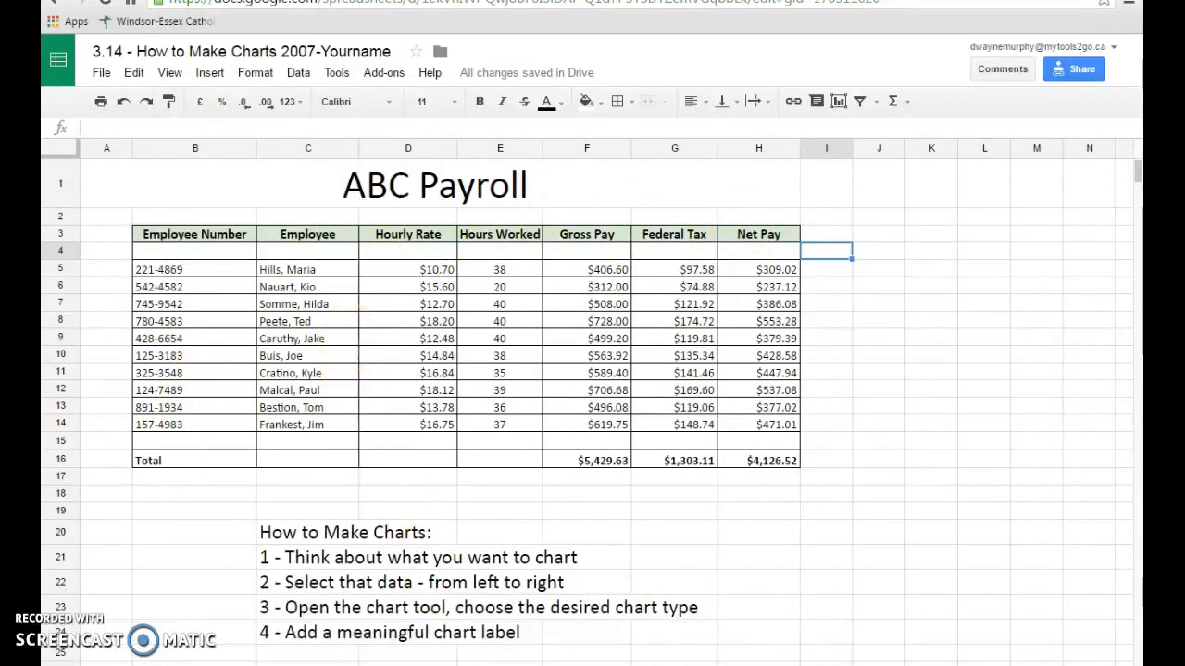
Step: Switch to the "3.14 - How to Make Charts 2007-Yourname" workbook in Microsoft Excel
mouse_move(490, 664)
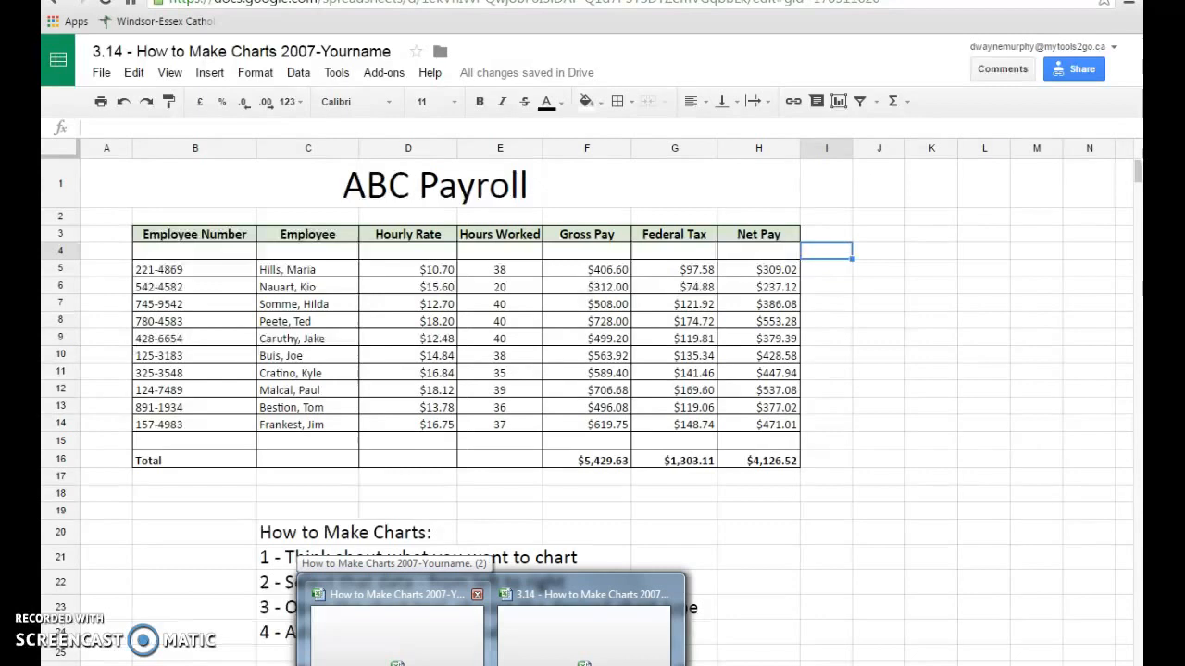
left_click(398, 625)
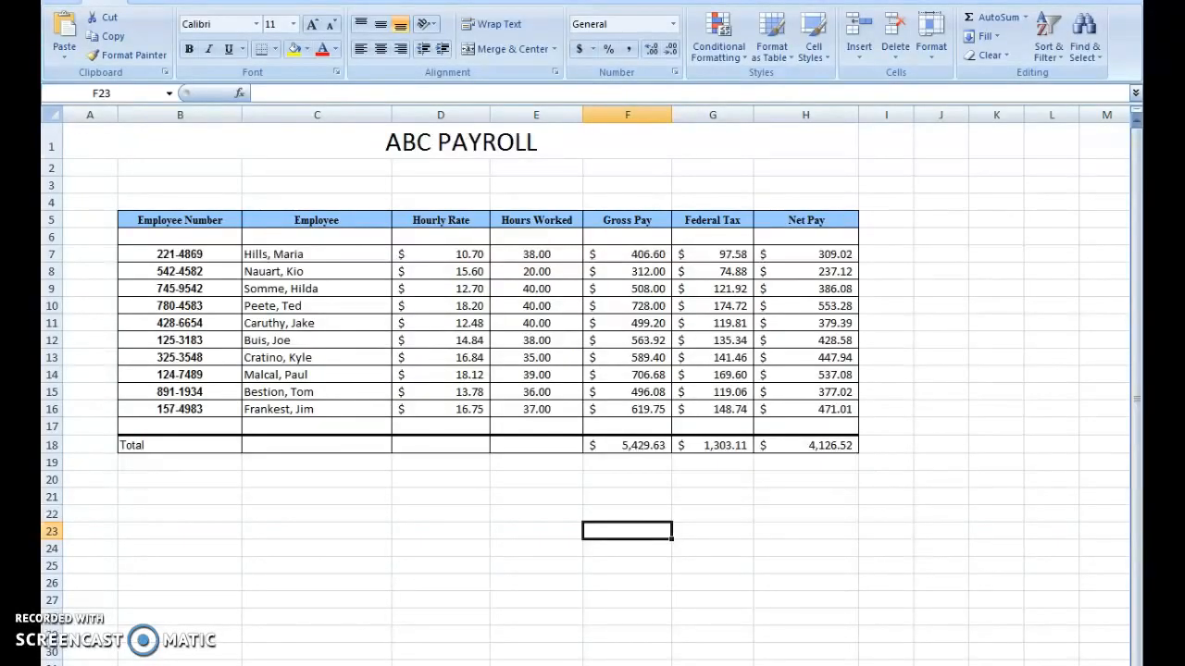
left_click(592, 611)
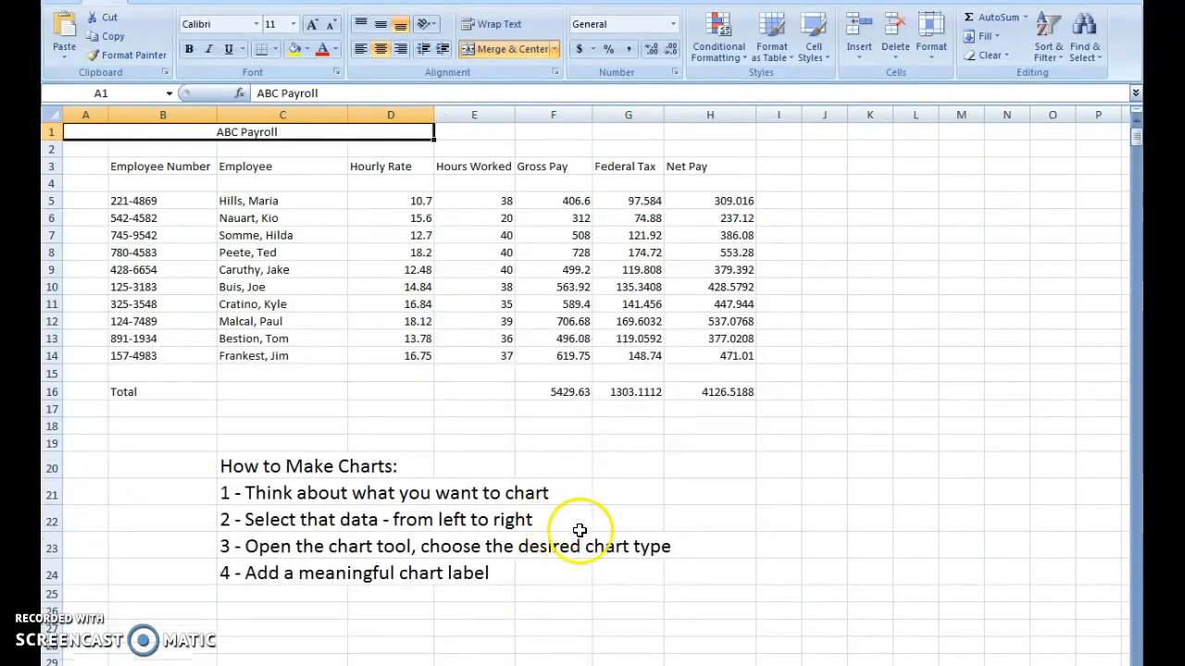
left_click(390, 356)
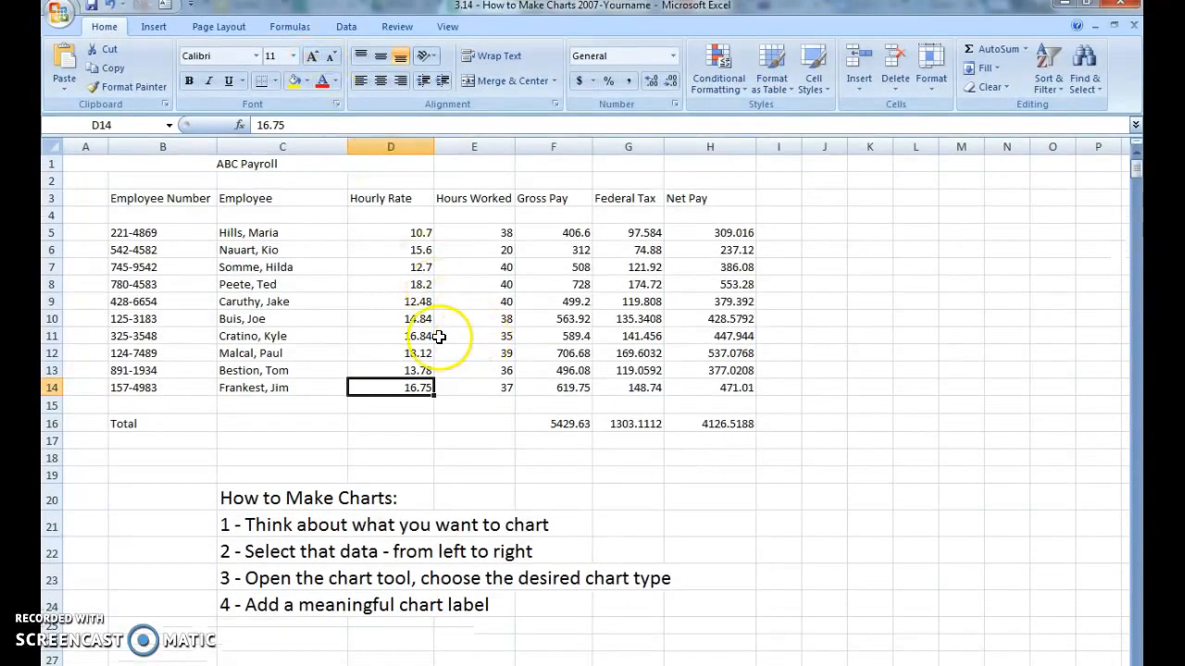
Step: Apply the dollar Accounting format to the hourly rates in D5:D14 and the pay and tax amounts in F5:H16
left_click_drag(397, 232, 407, 383)
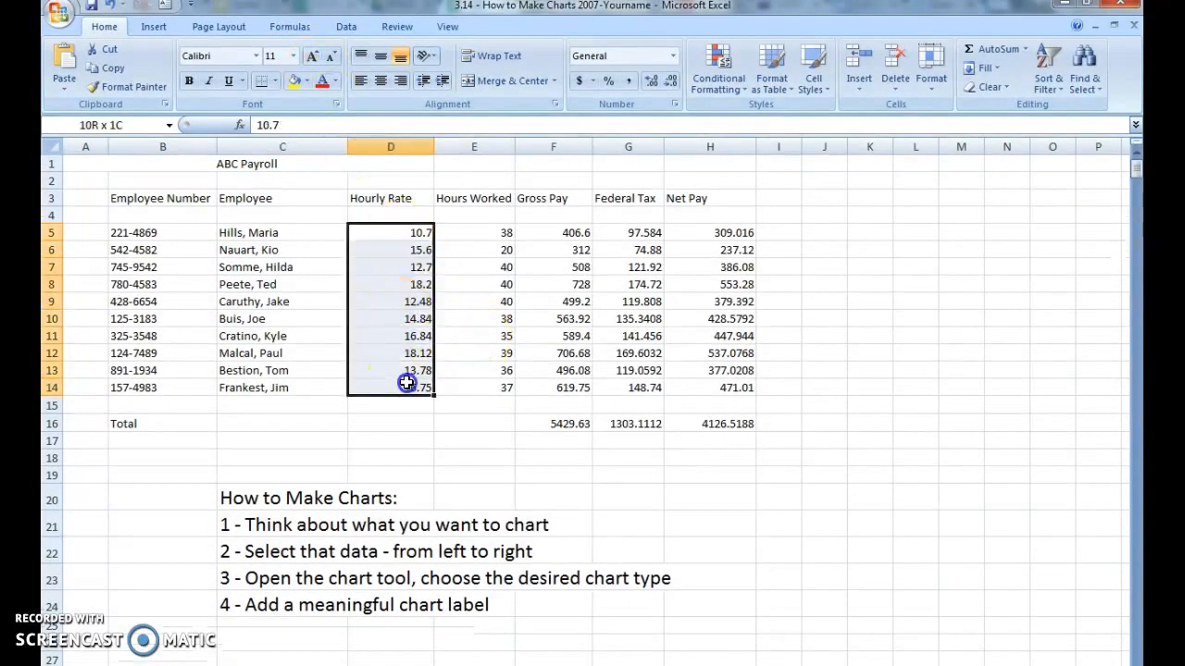
left_click(580, 83)
left_click_drag(577, 232, 701, 424)
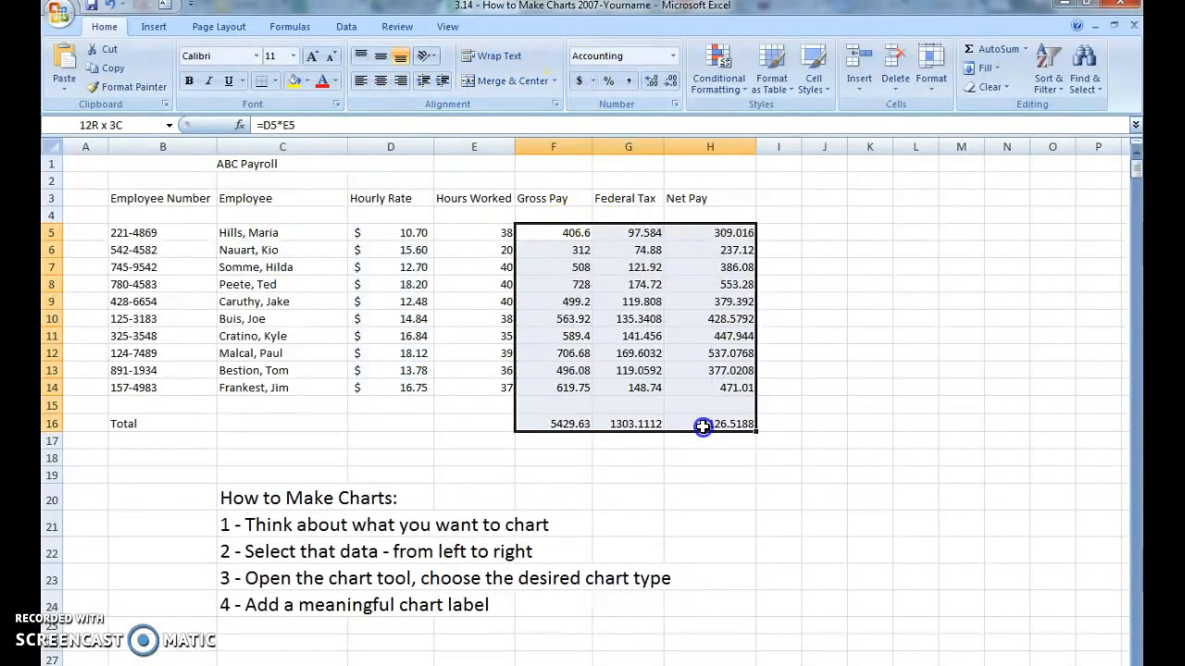
left_click(581, 81)
Step: Center the column headings in B3:H3 and make them bold
left_click_drag(709, 198, 167, 199)
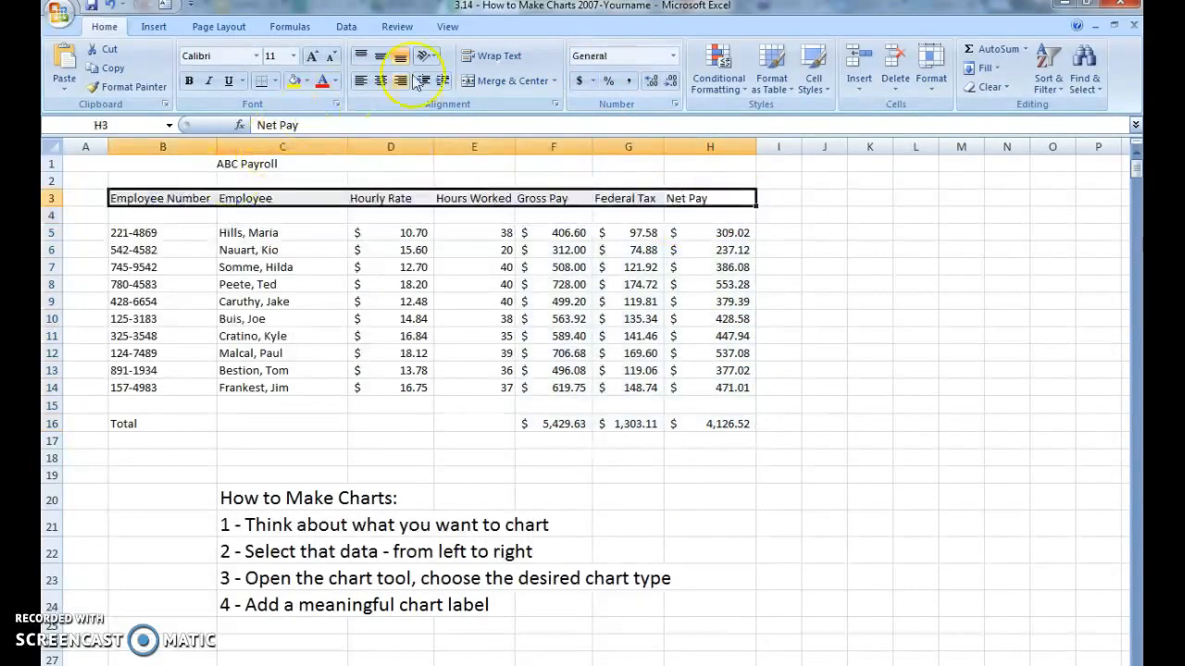
left_click(380, 81)
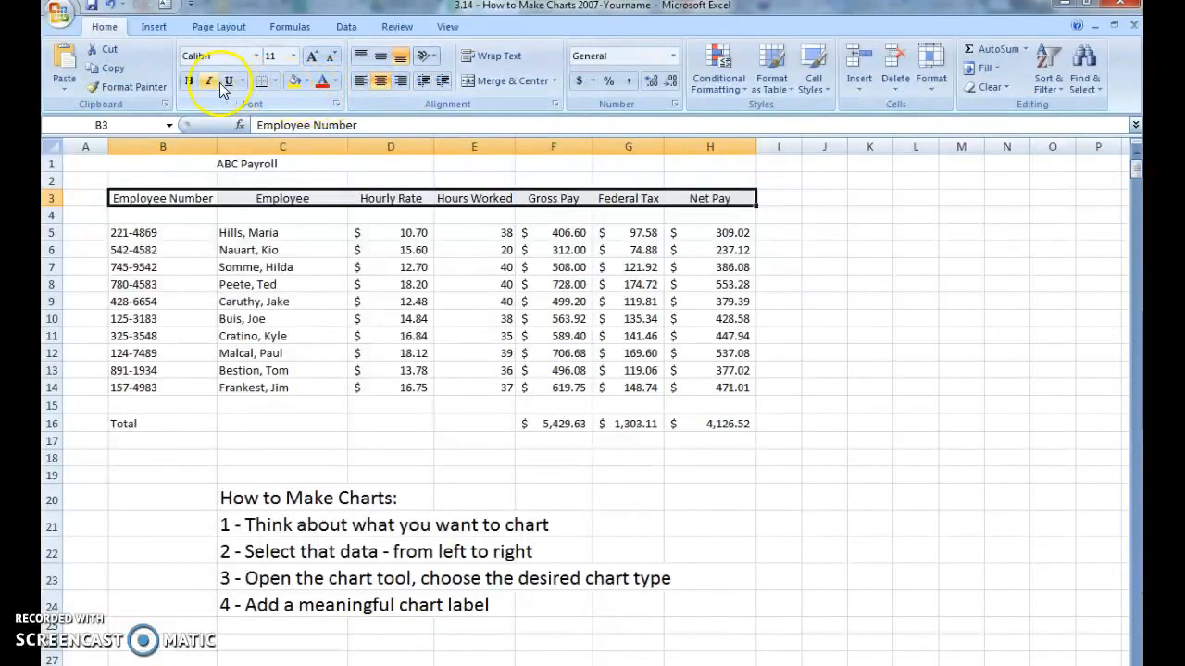
left_click(189, 83)
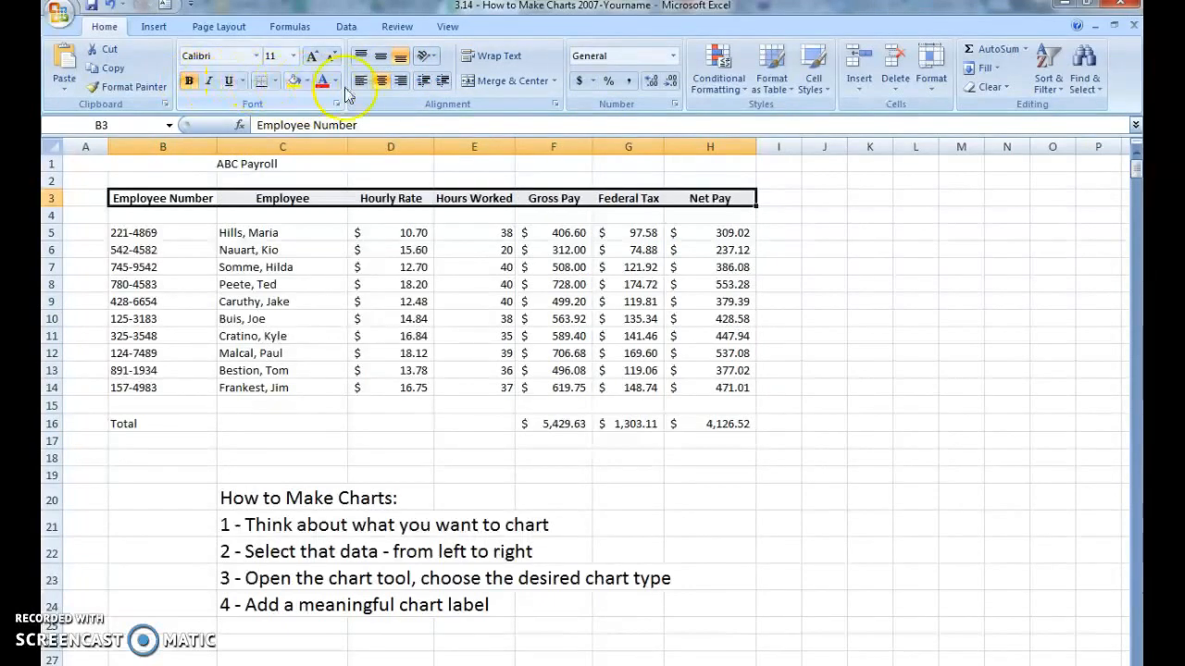
Step: Fill the column headings in B3:H3 with the lightest olive green theme color
left_click(309, 82)
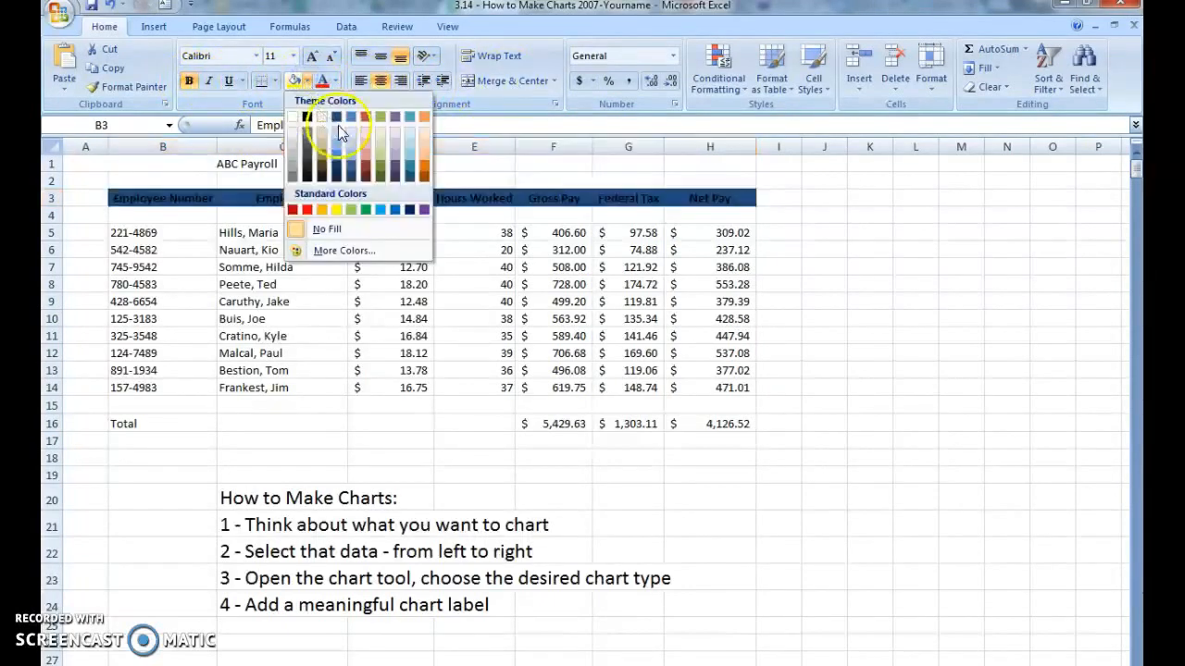
left_click(381, 131)
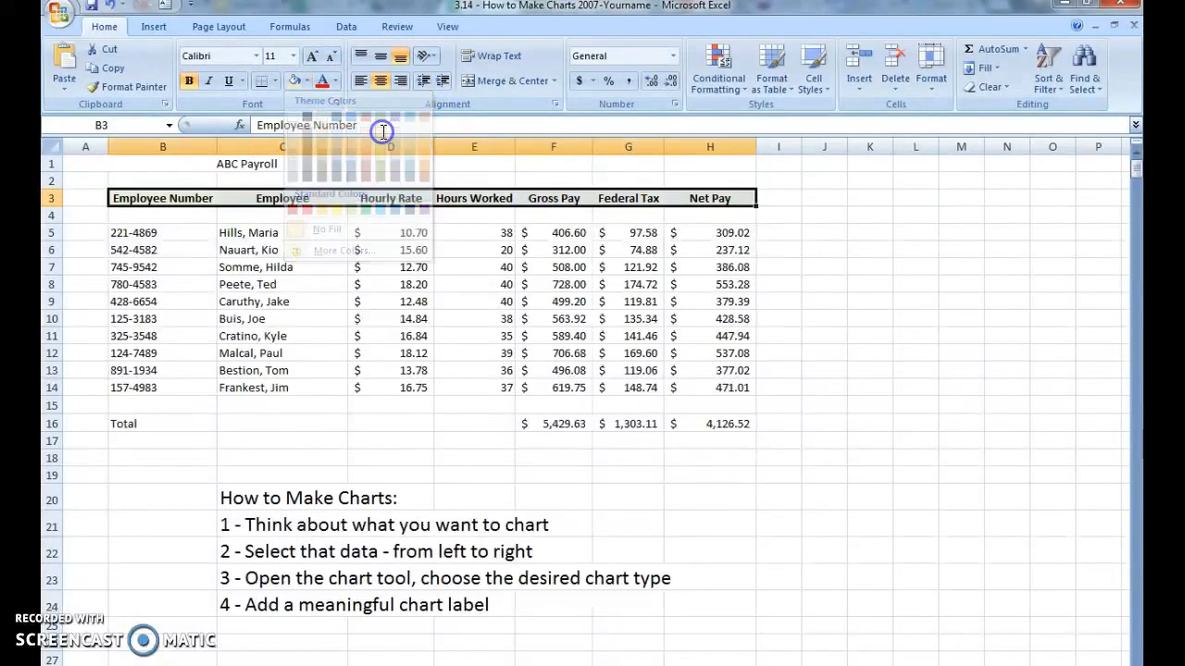
left_click(854, 251)
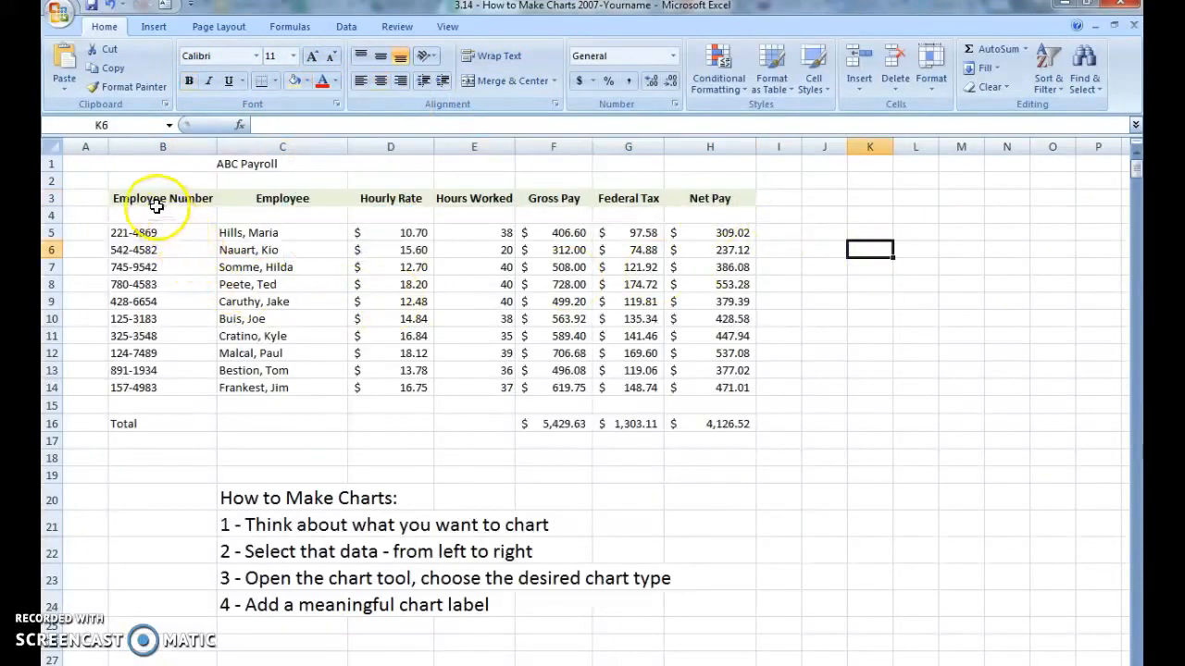
Step: Apply all borders to the payroll table from the headings to the Total row, B3:H16
left_click_drag(152, 198, 711, 428)
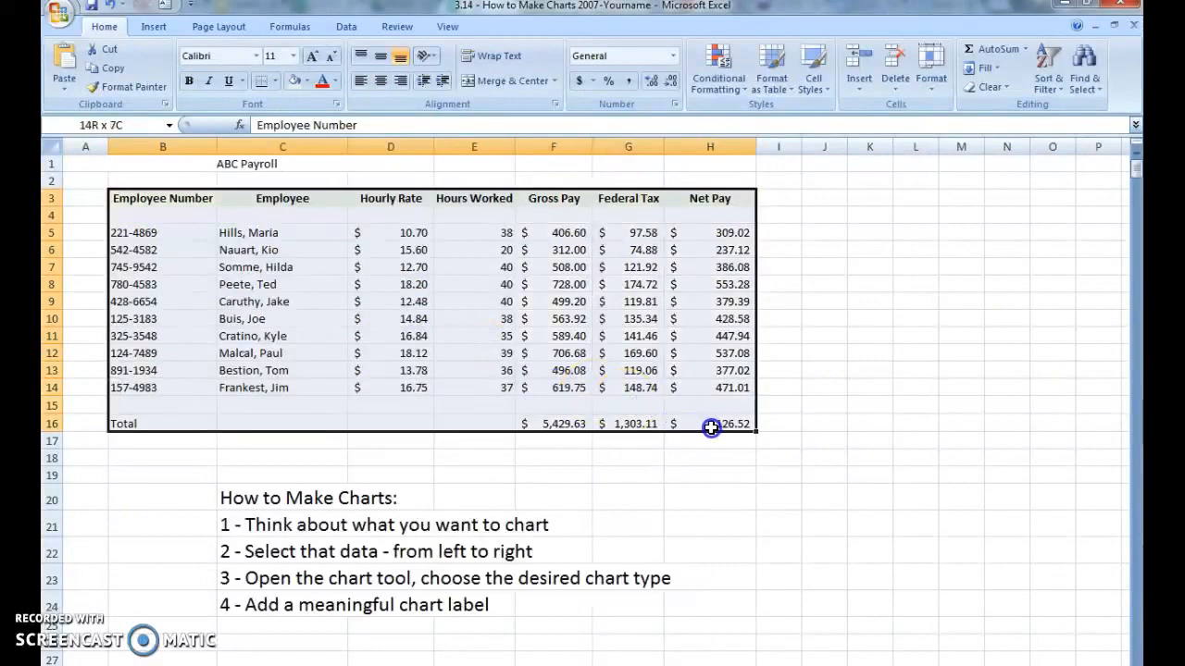
left_click(277, 83)
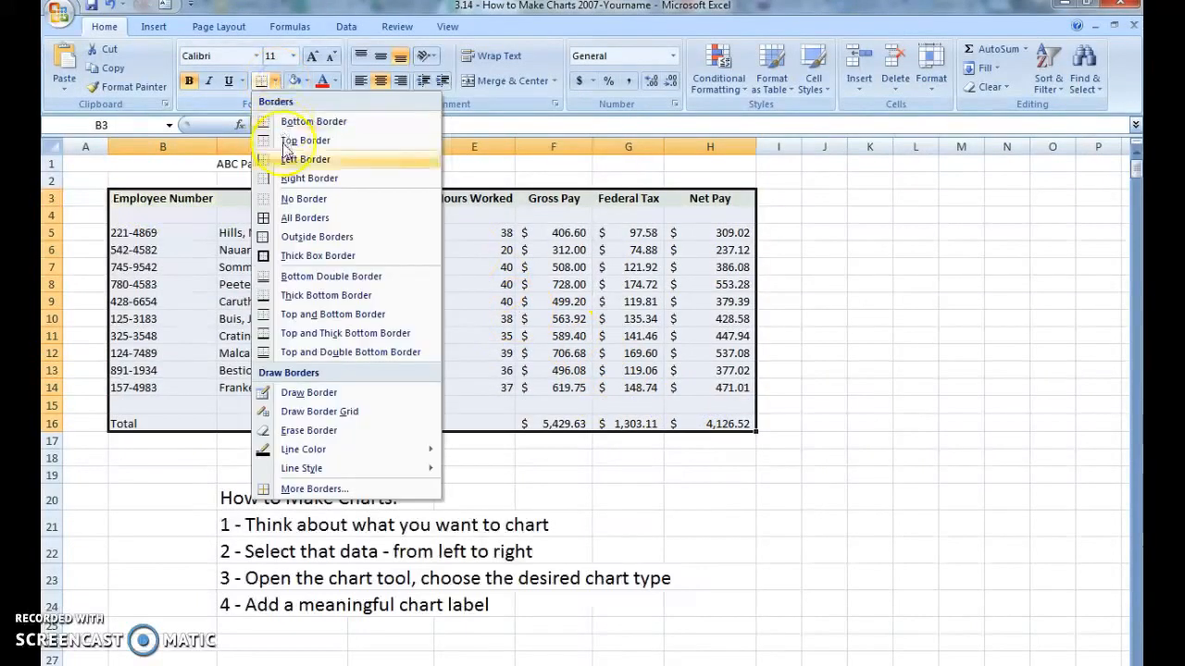
left_click(290, 224)
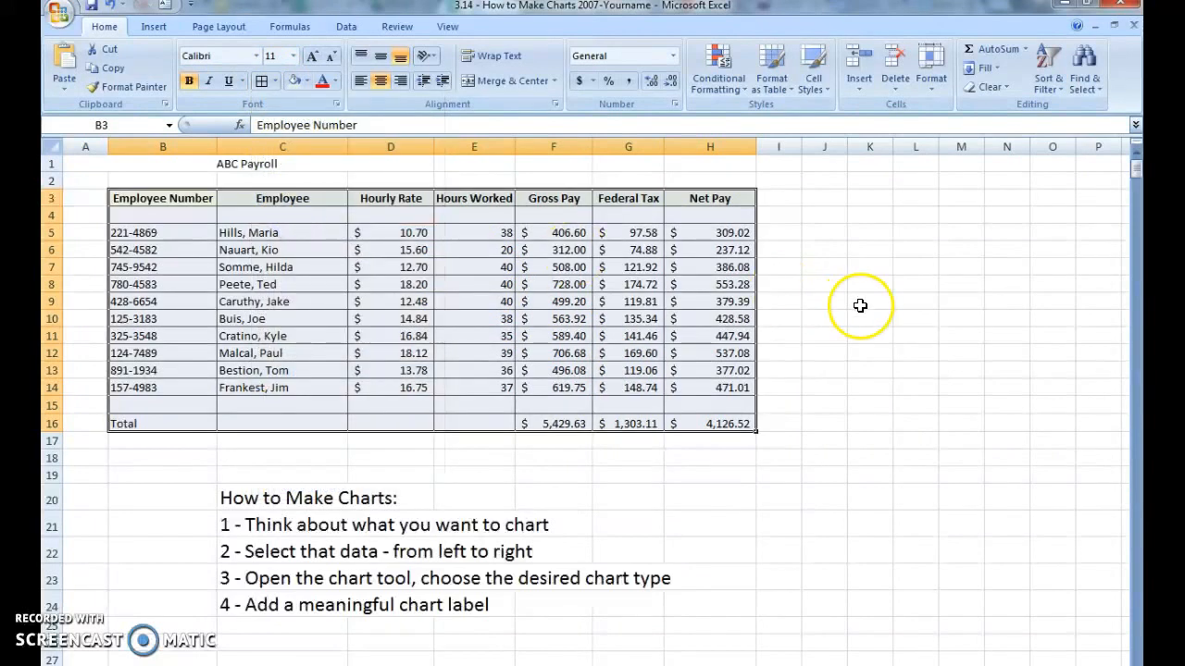
left_click(860, 305)
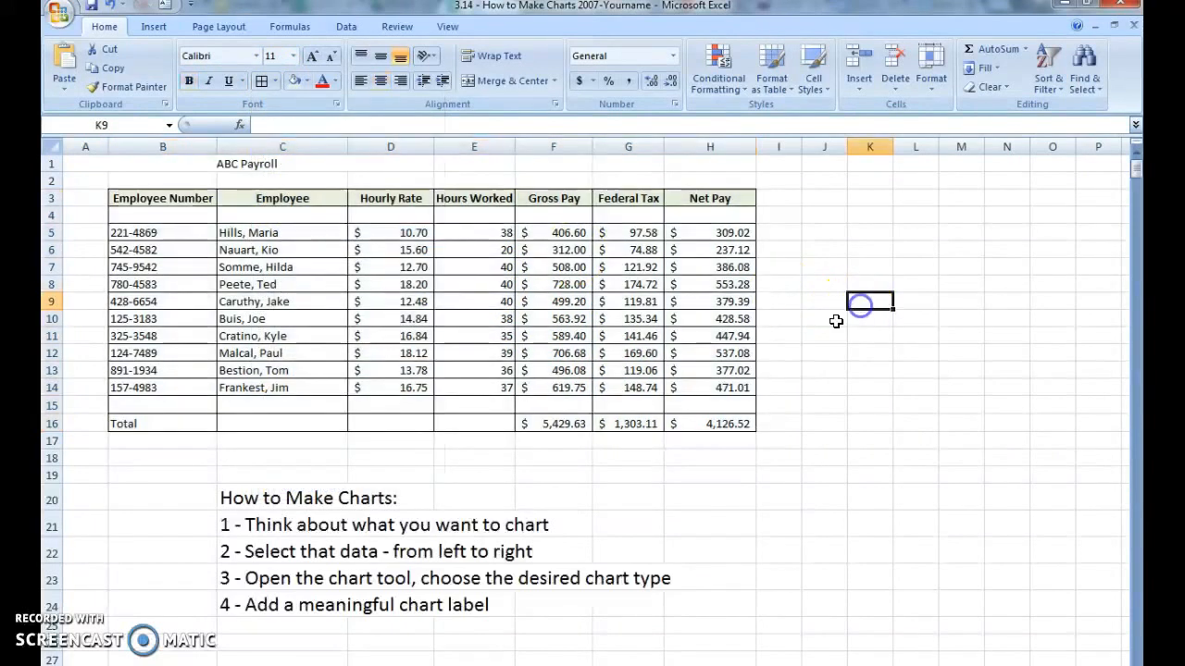
Step: Center the Hours Worked values in E5:E14
left_click(488, 232)
left_click_drag(487, 233, 484, 392)
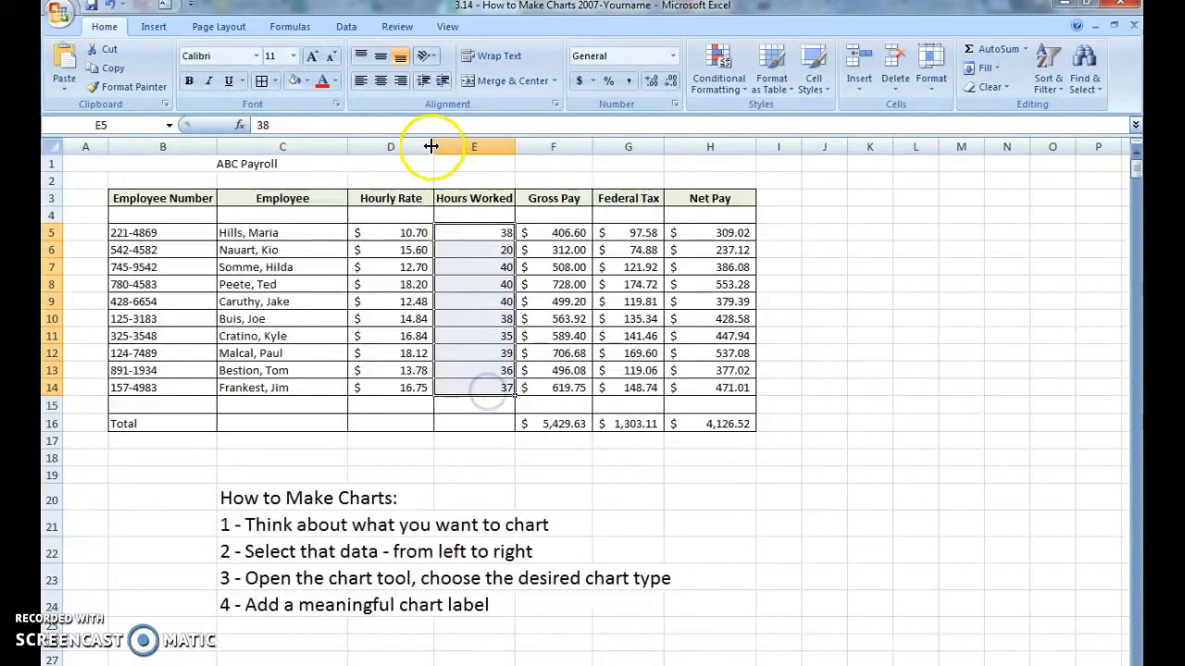
left_click(381, 80)
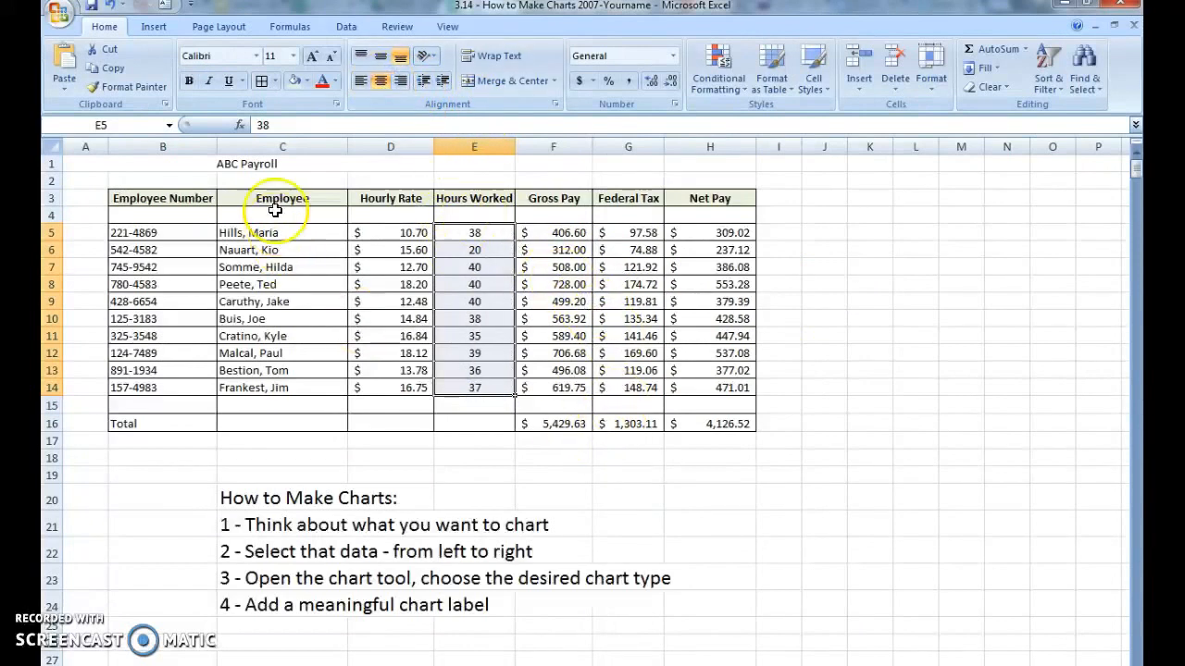
Step: Set the font size of the merged ABC Payroll title in A1 to 36
left_click(269, 164)
left_click(292, 57)
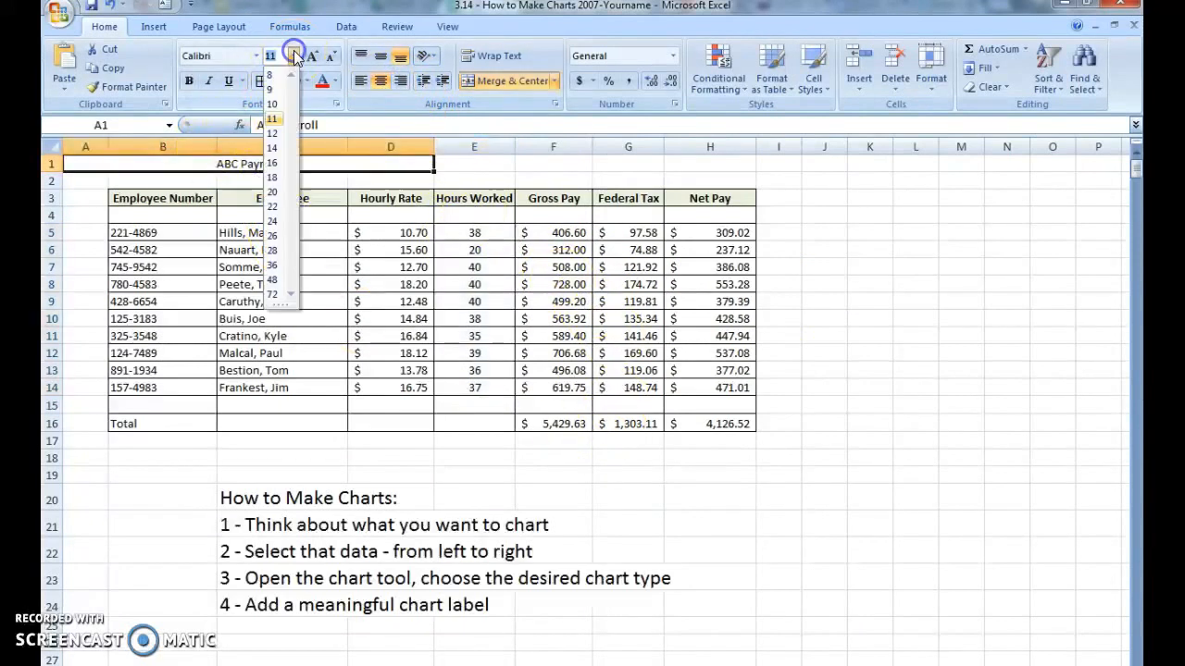
left_click(272, 264)
Step: Extend the ABC Payroll title across A1:H1 by redoing its Merge & Center over the full table width
left_click_drag(85, 183, 726, 181)
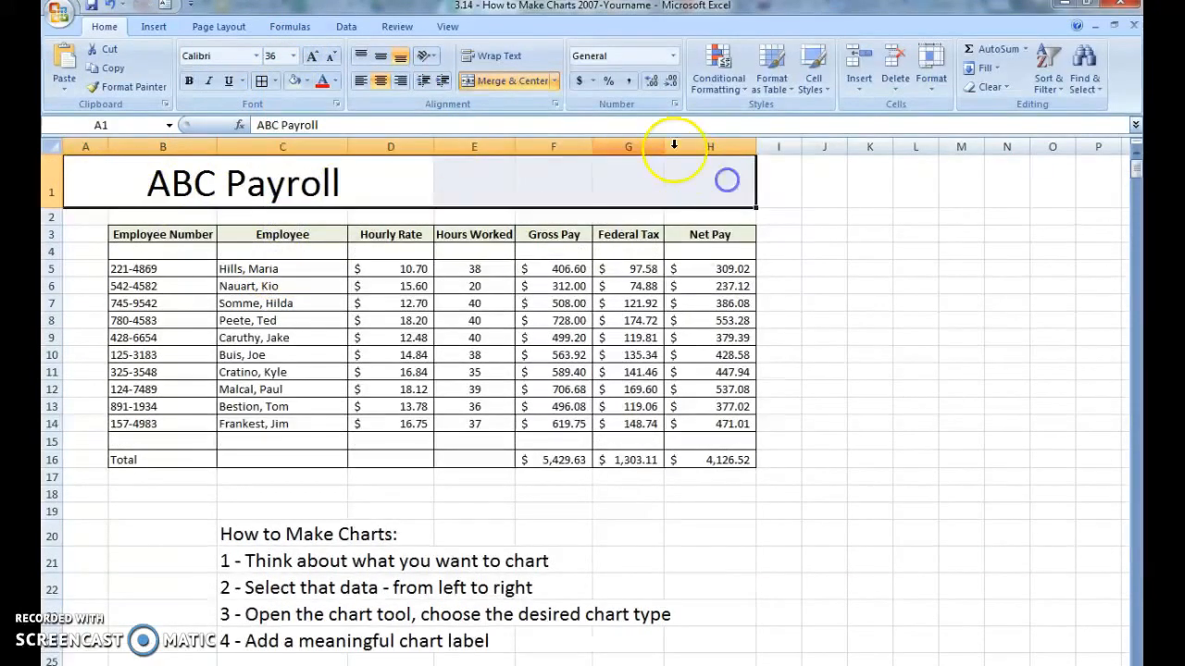
left_click(506, 80)
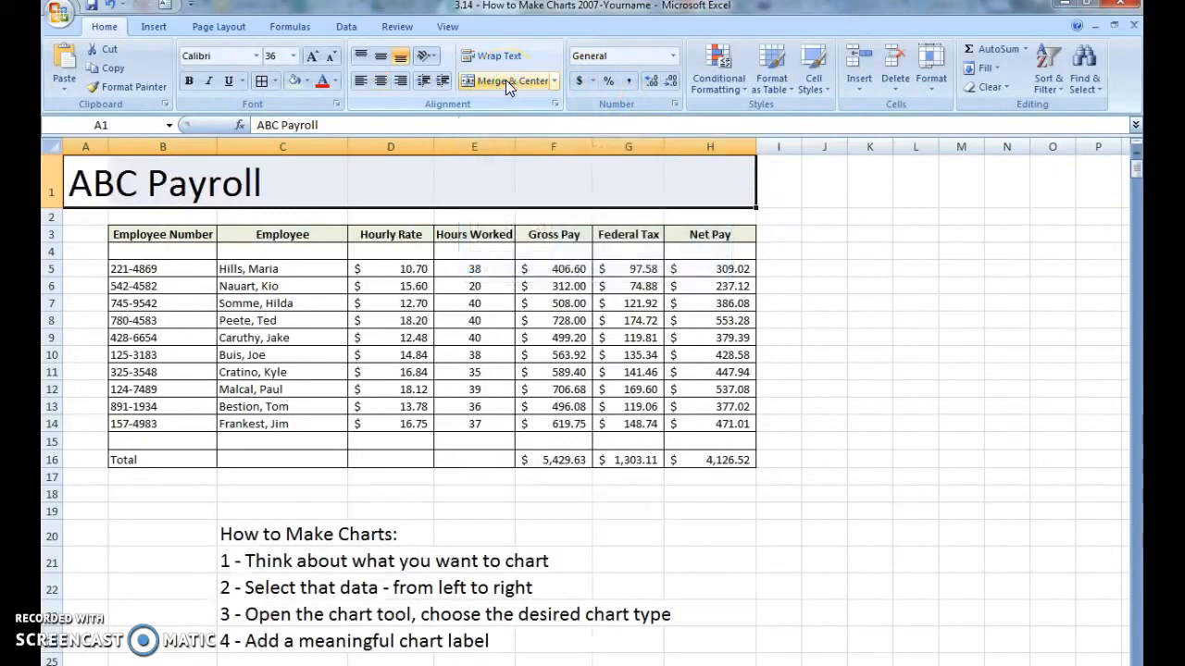
left_click(506, 80)
left_click(592, 527)
Step: Make the Total row in B16:H16 bold
left_click_drag(134, 460, 697, 453)
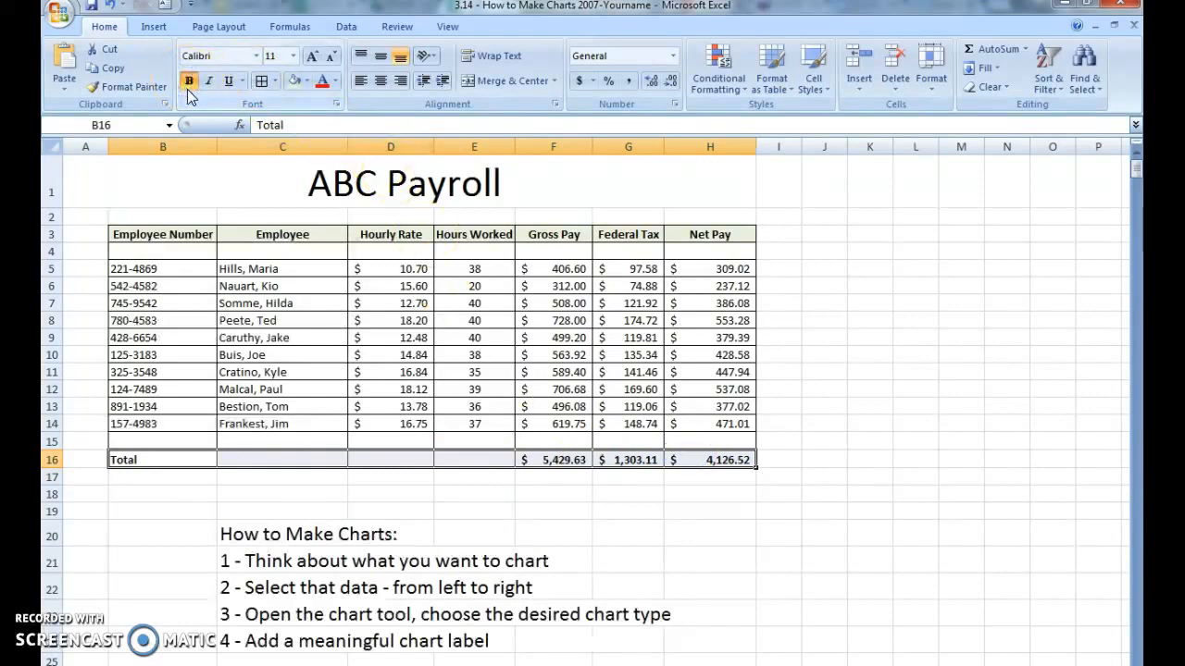
left_click(903, 408)
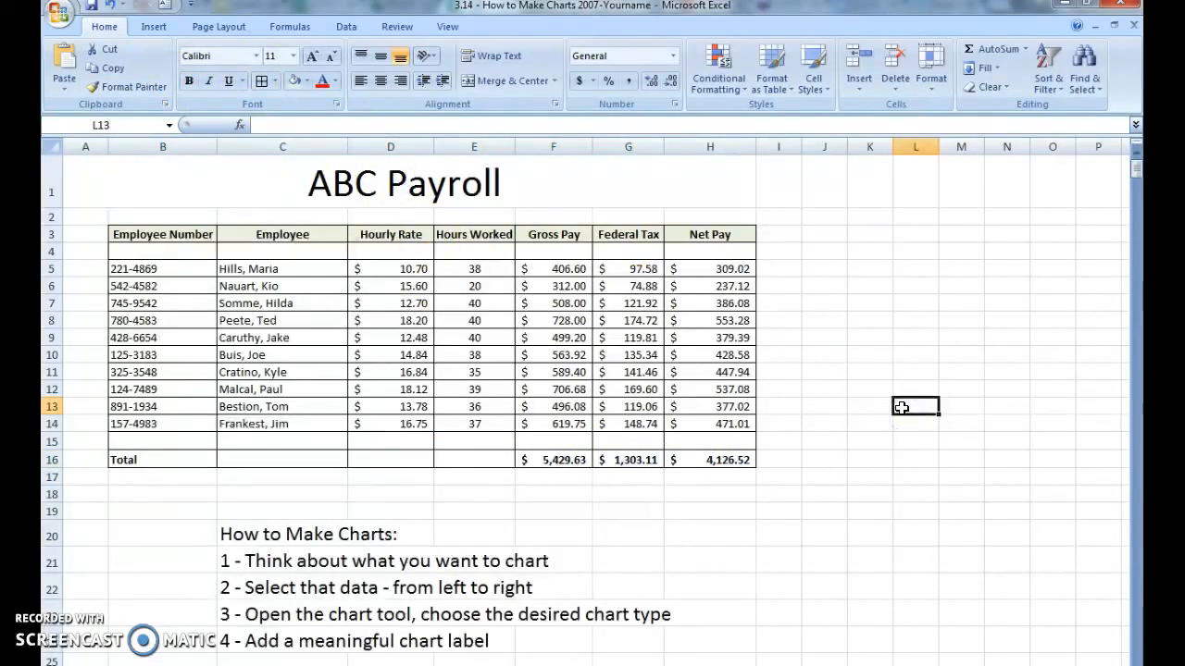